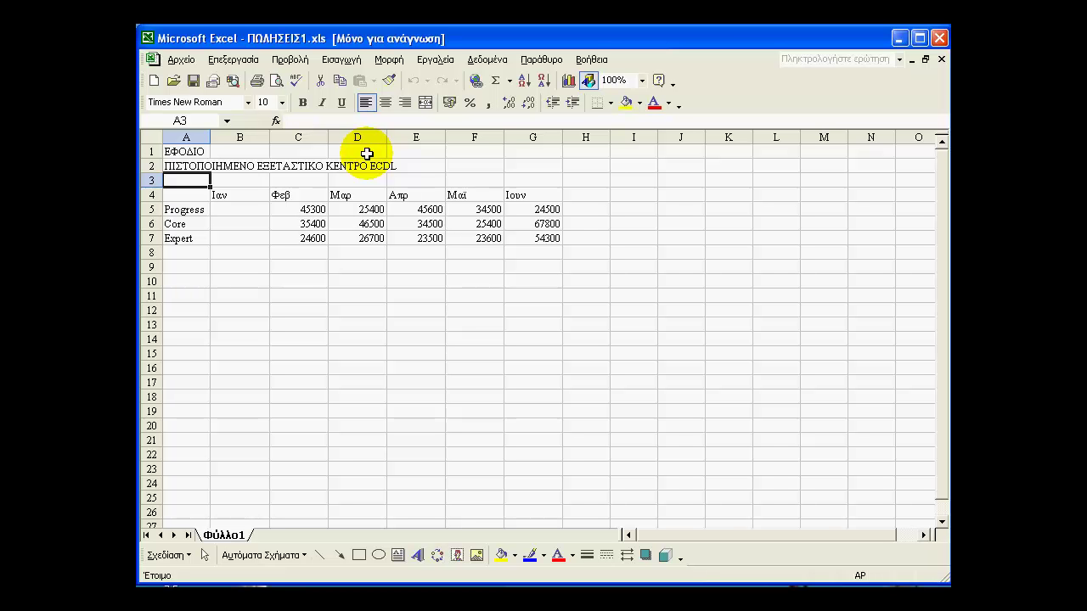
Open the Αρχείο (File) menu while the ΠΩΛΗΣΕΙΣ1 sales sheet is shown
left_click(313, 29)
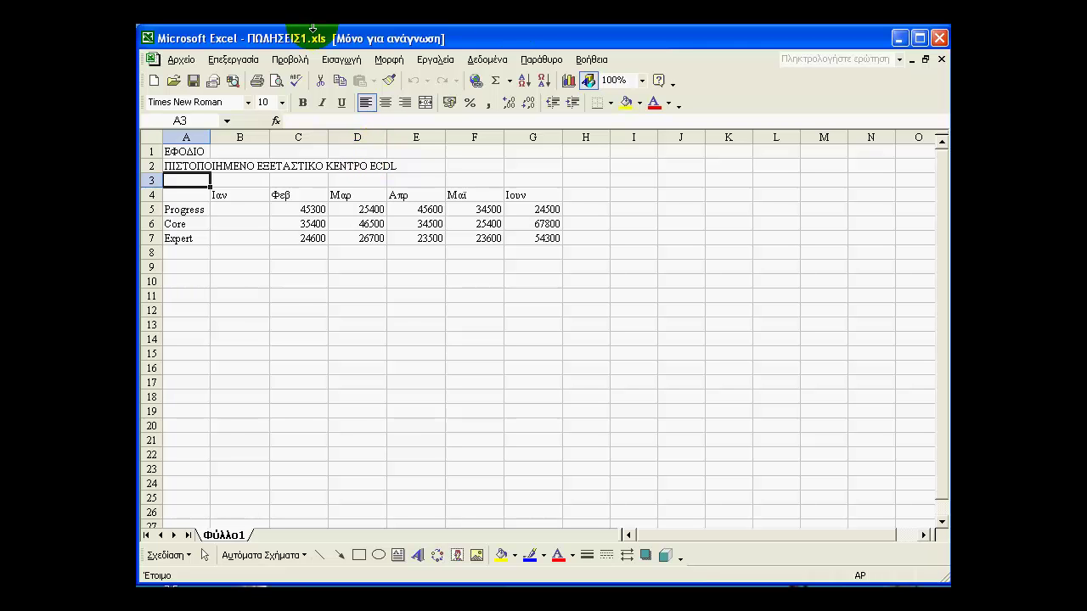
Create a new blank workbook, Βιβλίο2, via File > New
left_click(181, 59)
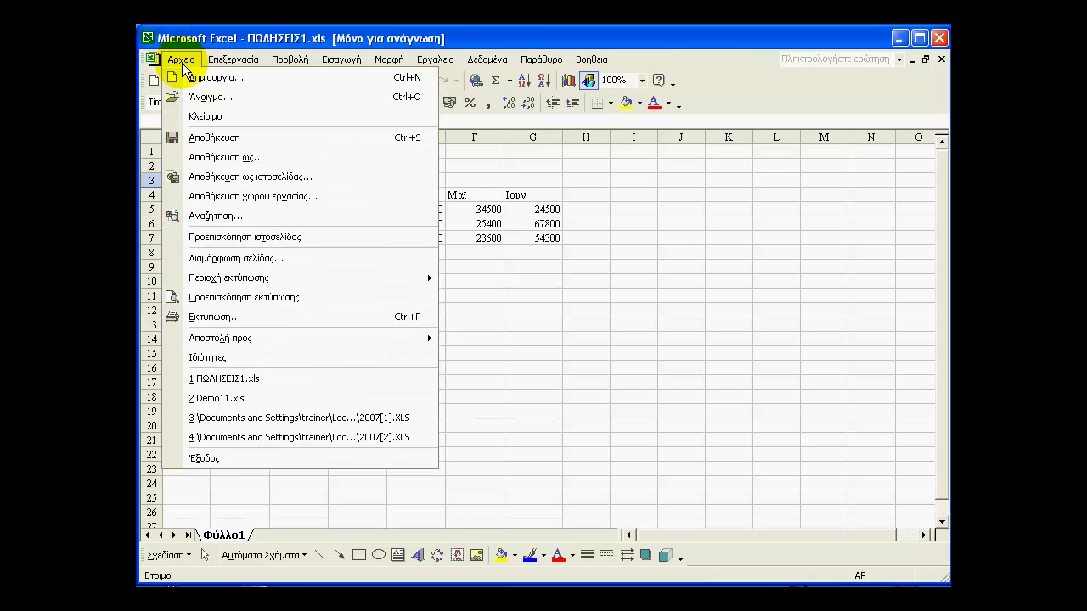
left_click(187, 77)
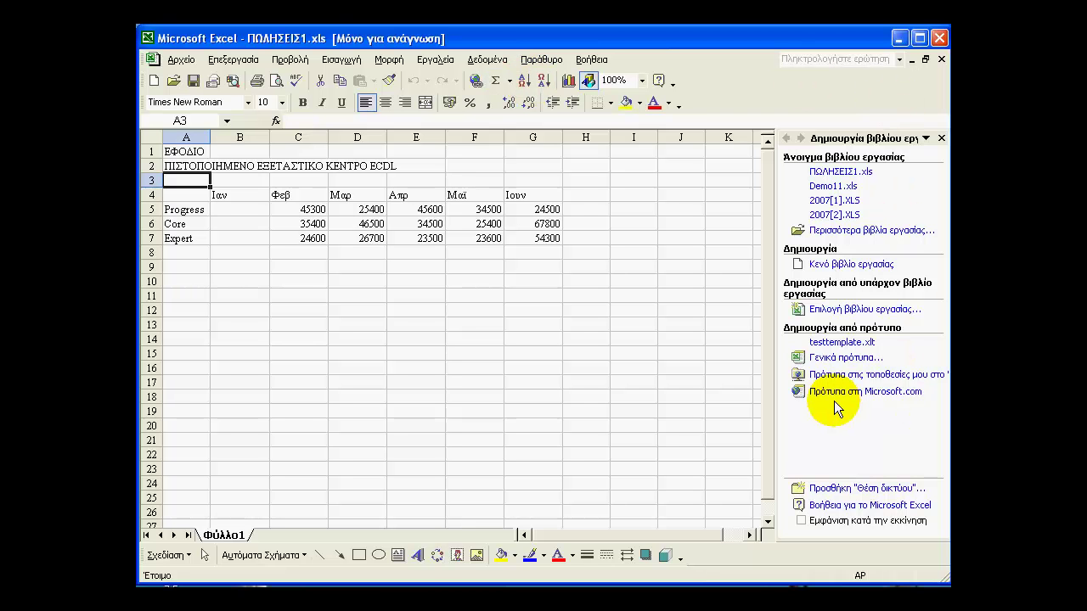
left_click(850, 264)
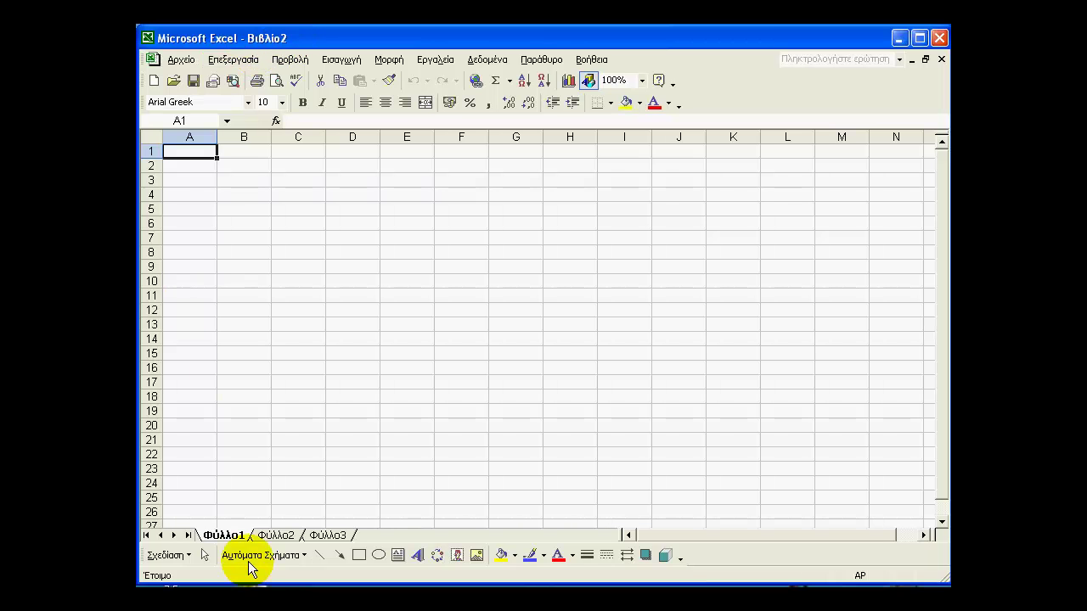
left_click(276, 535)
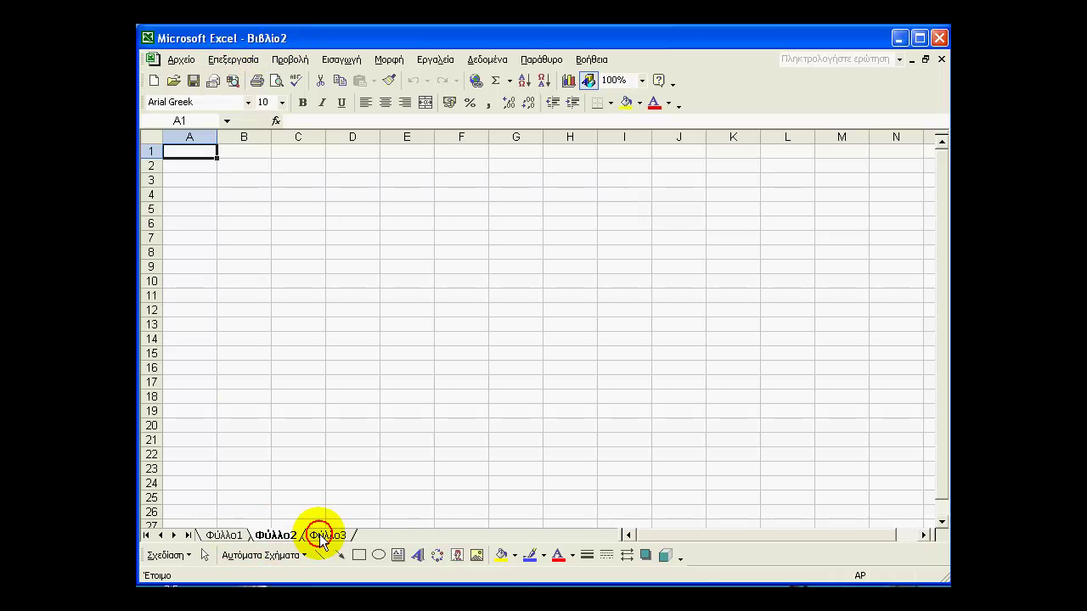
left_click(323, 535)
left_click(223, 535)
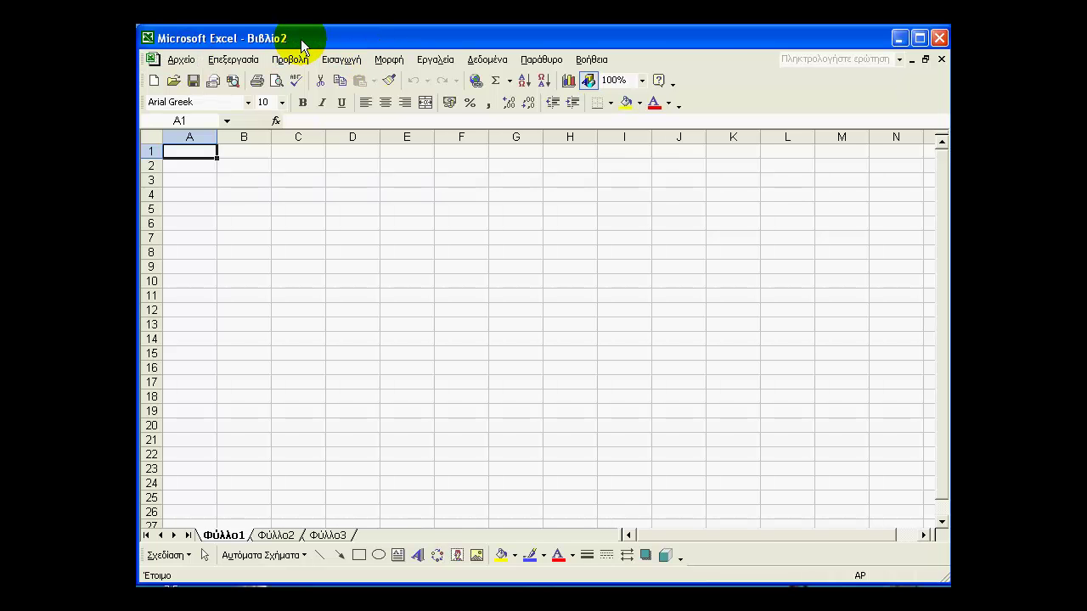
Save the blank workbook to the Desktop with the file name test
left_click(175, 61)
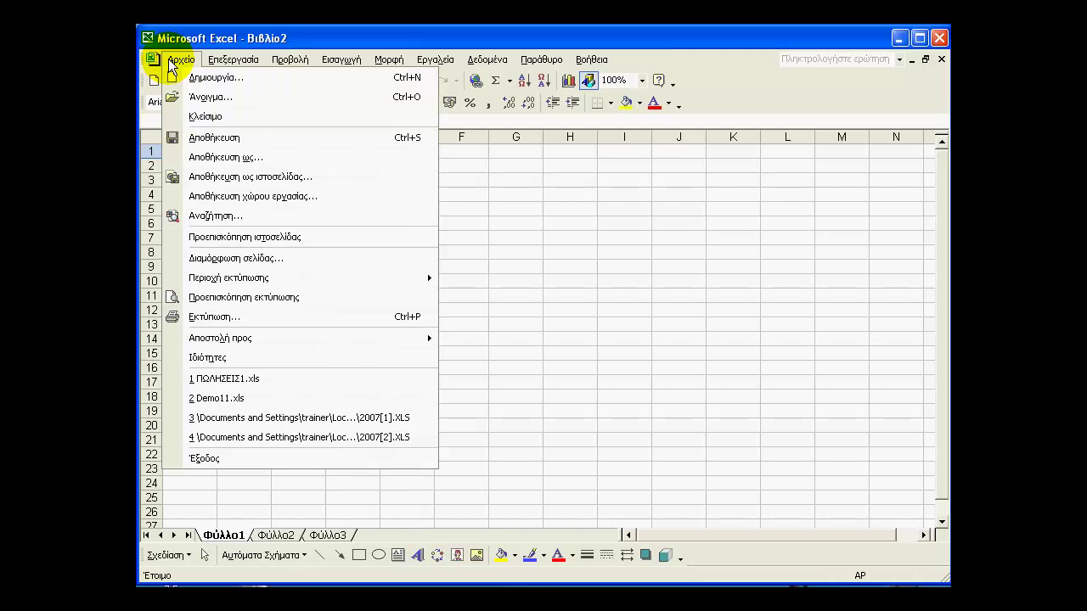
left_click(237, 159)
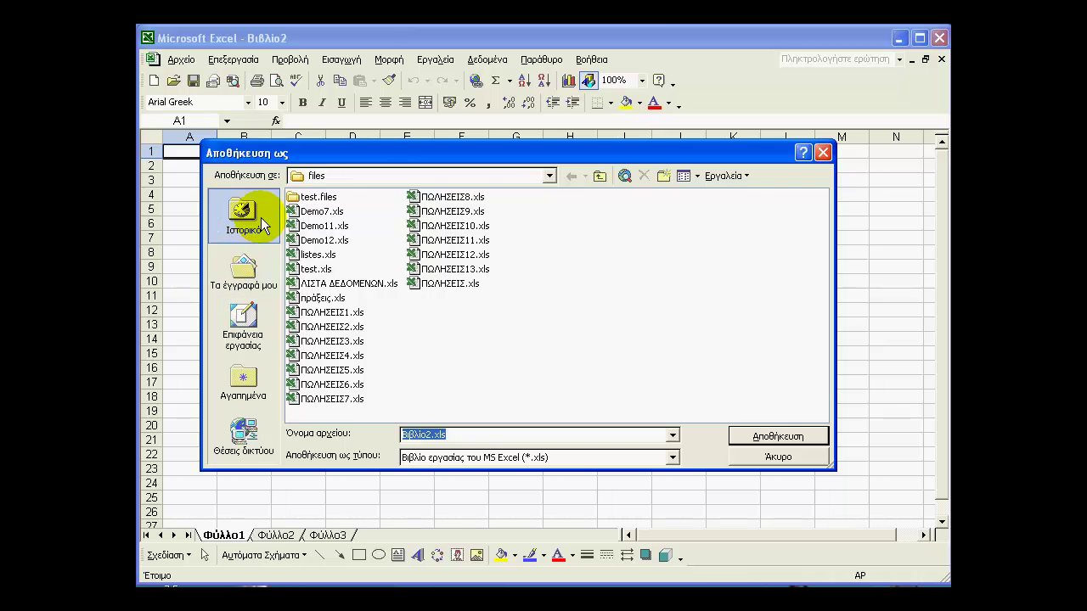
left_click(248, 324)
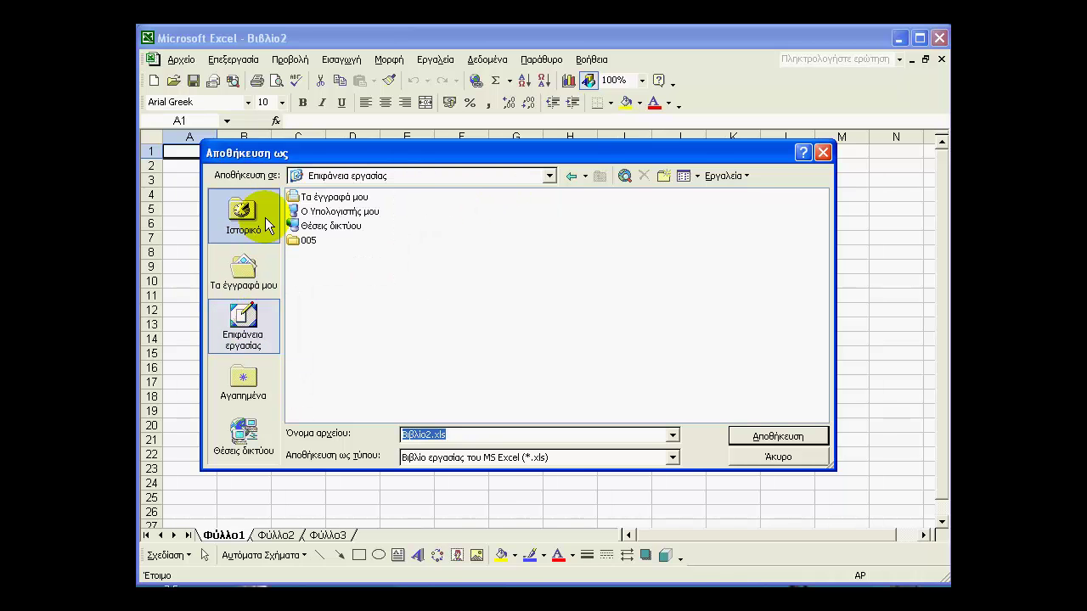
left_click(445, 434)
left_click_drag(444, 434, 338, 435)
key("BackSpace")
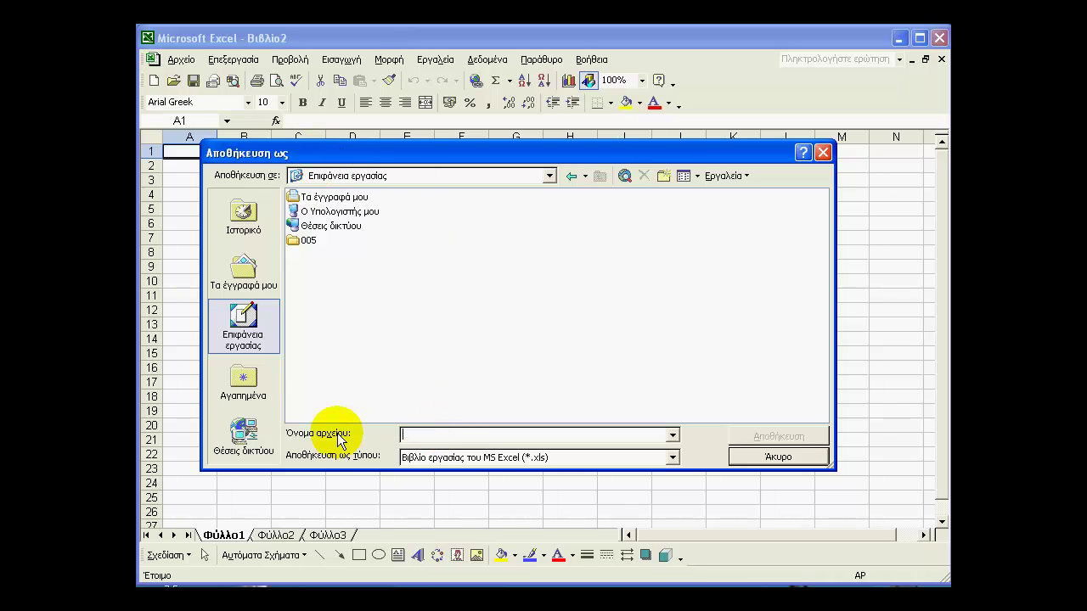
type("test")
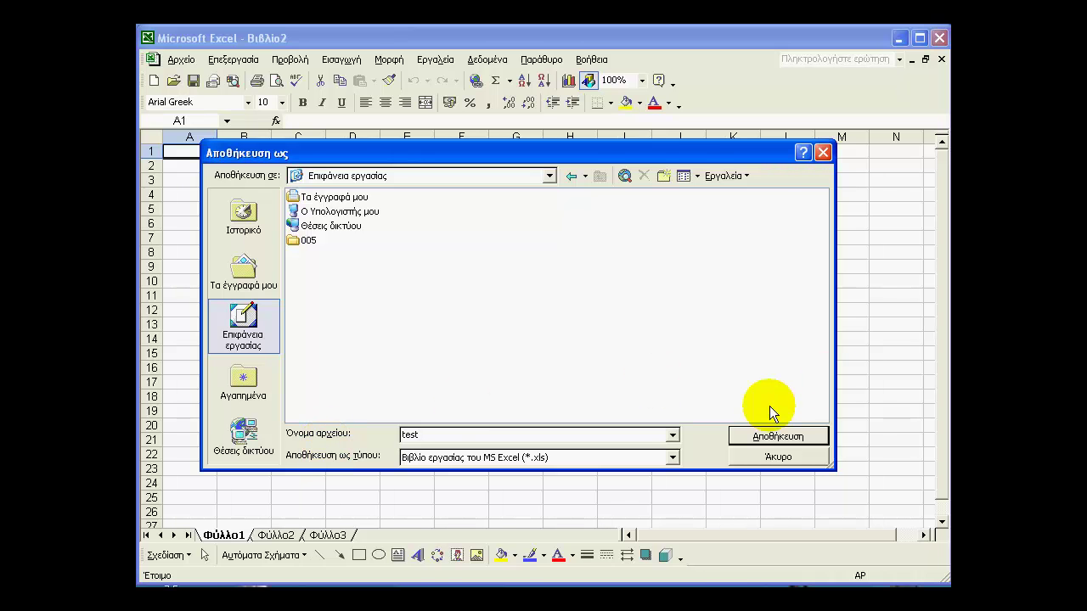
left_click(762, 436)
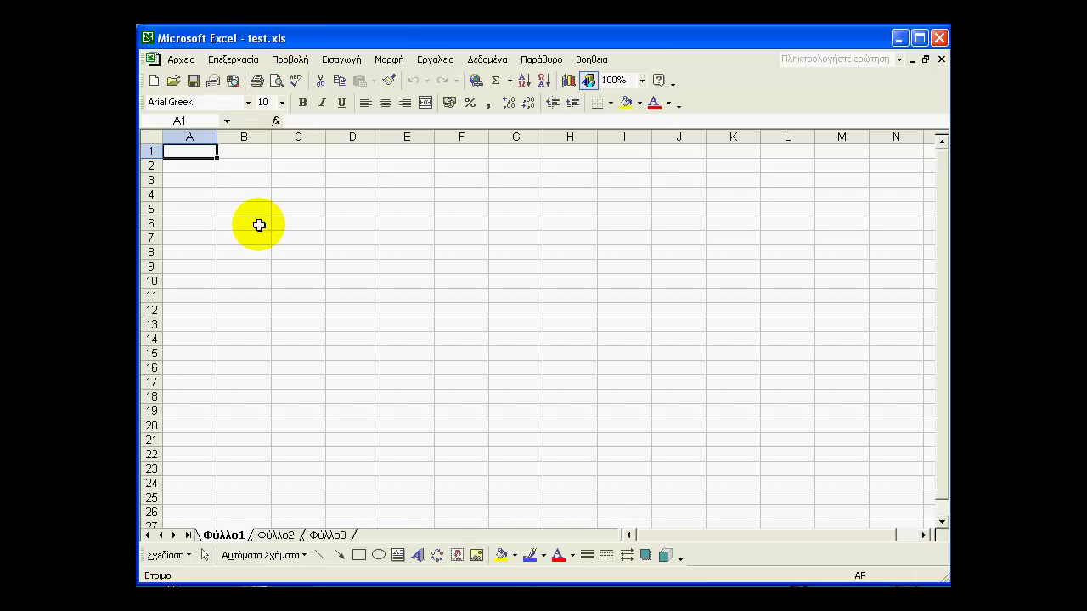
Save a copy of test.xls into the Τα έγγραφά μου (My Documents) folder
left_click(180, 59)
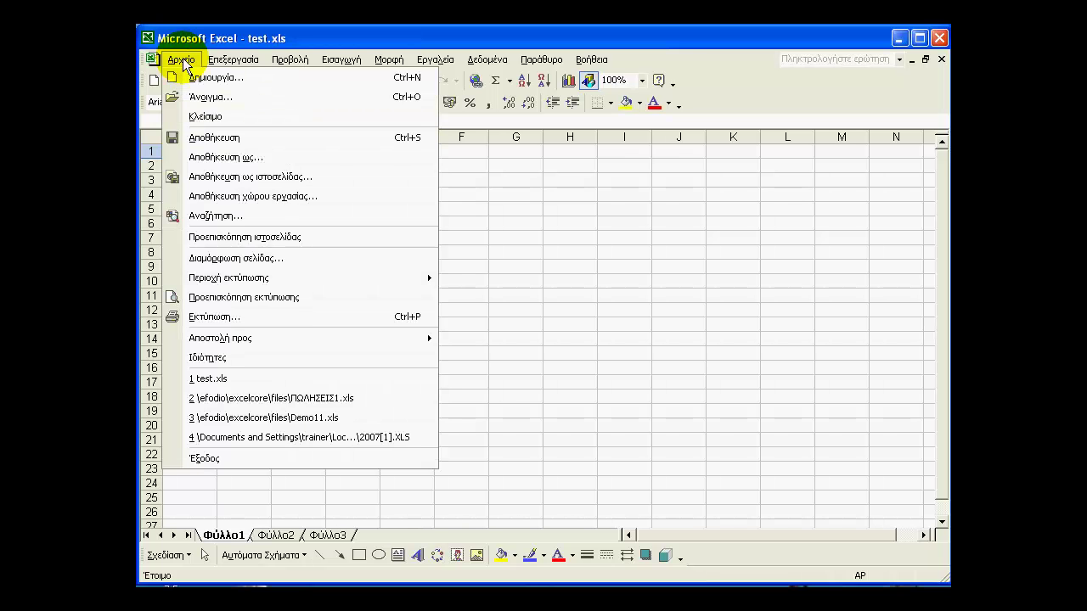
left_click(186, 150)
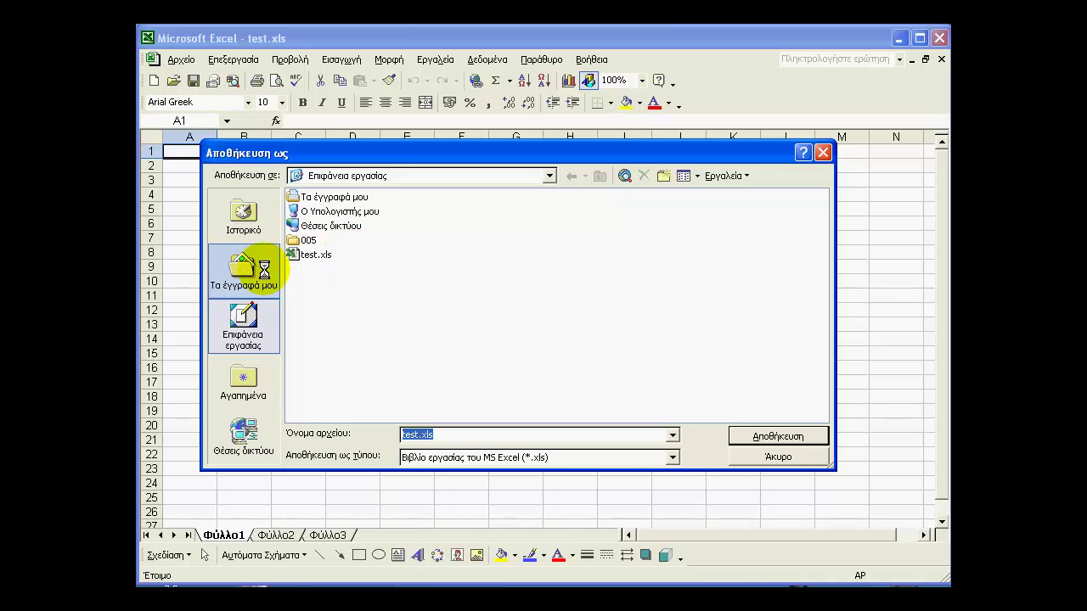
left_click(740, 436)
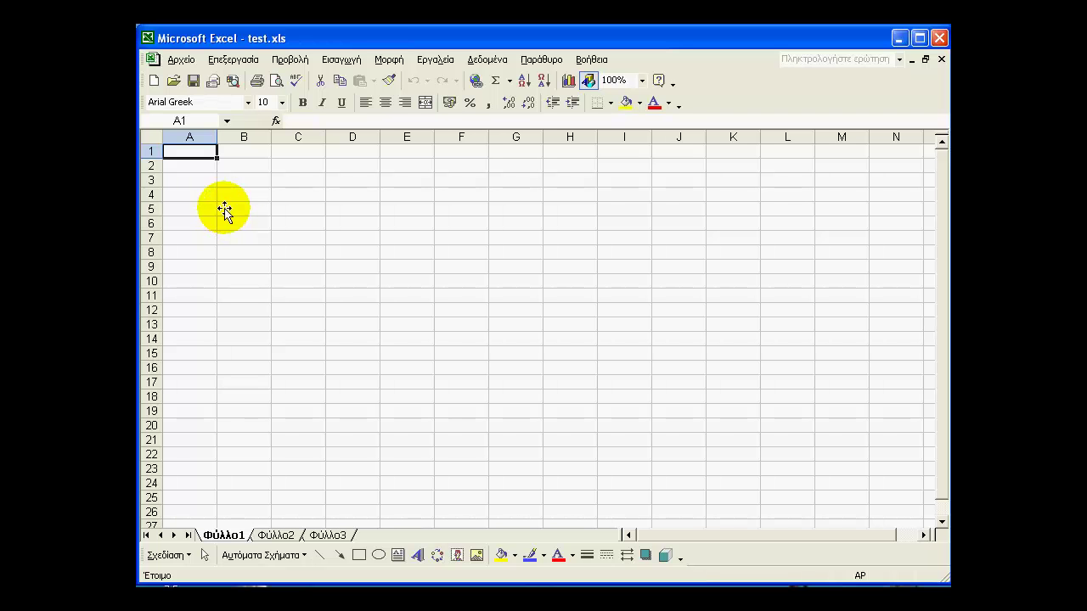
Browse to the C:\efodio folder in Save As, then close it without saving
left_click(180, 61)
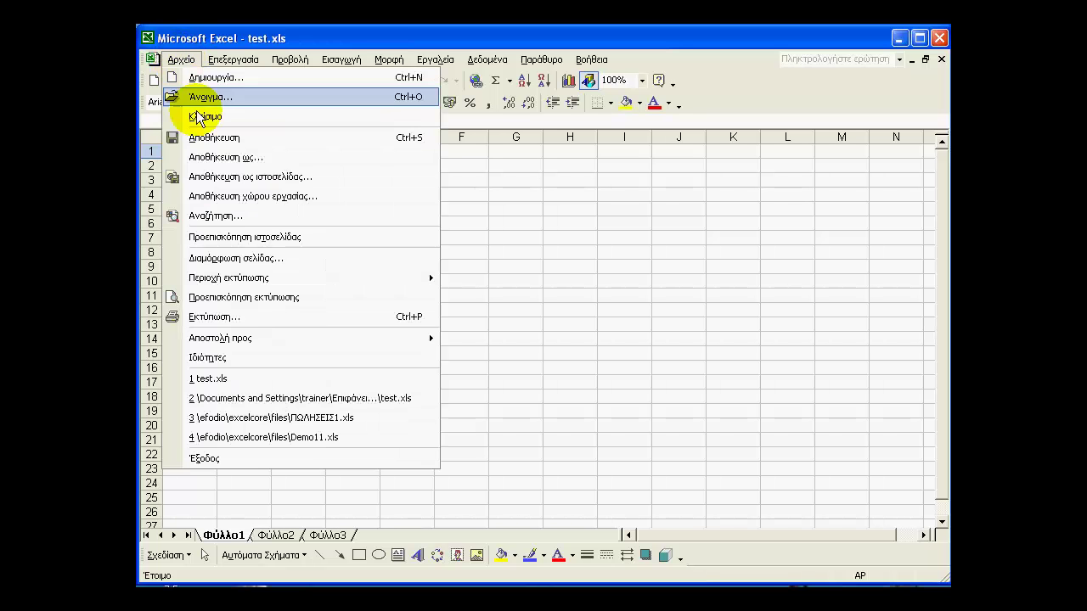
left_click(219, 155)
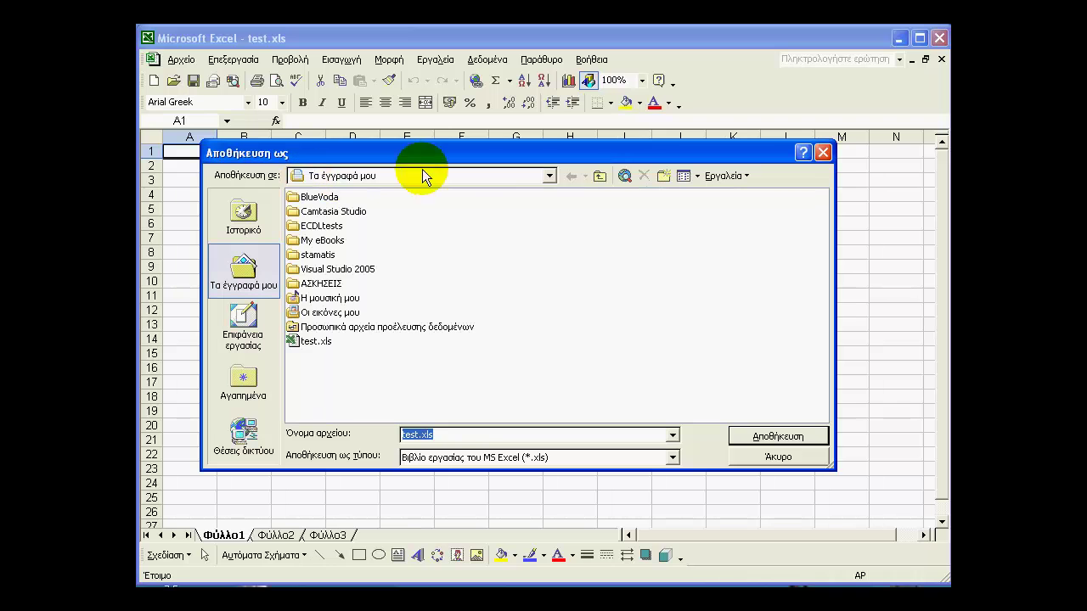
left_click(548, 175)
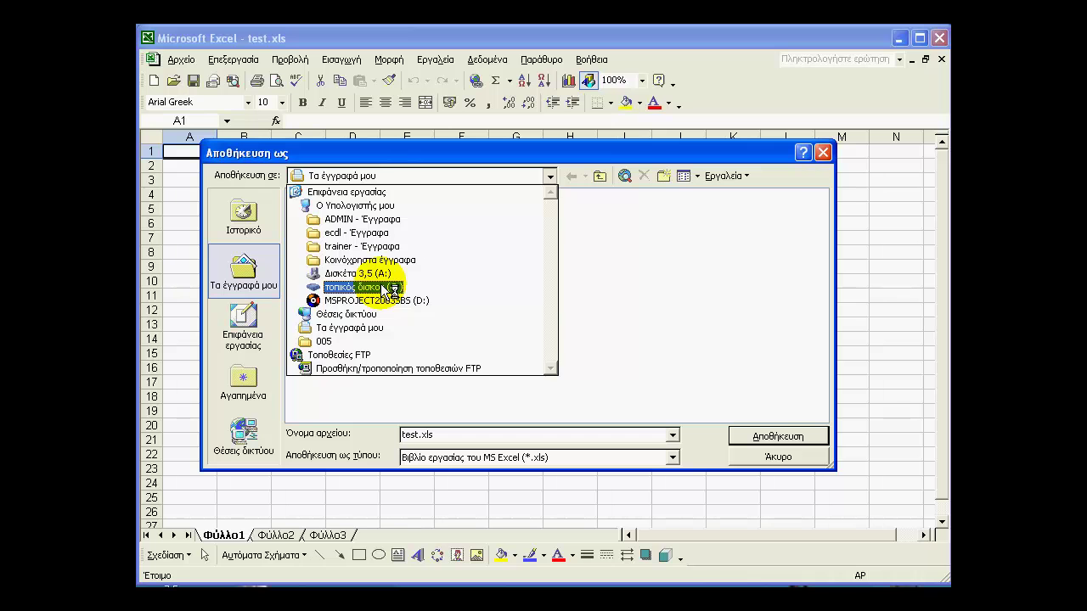
left_click(378, 286)
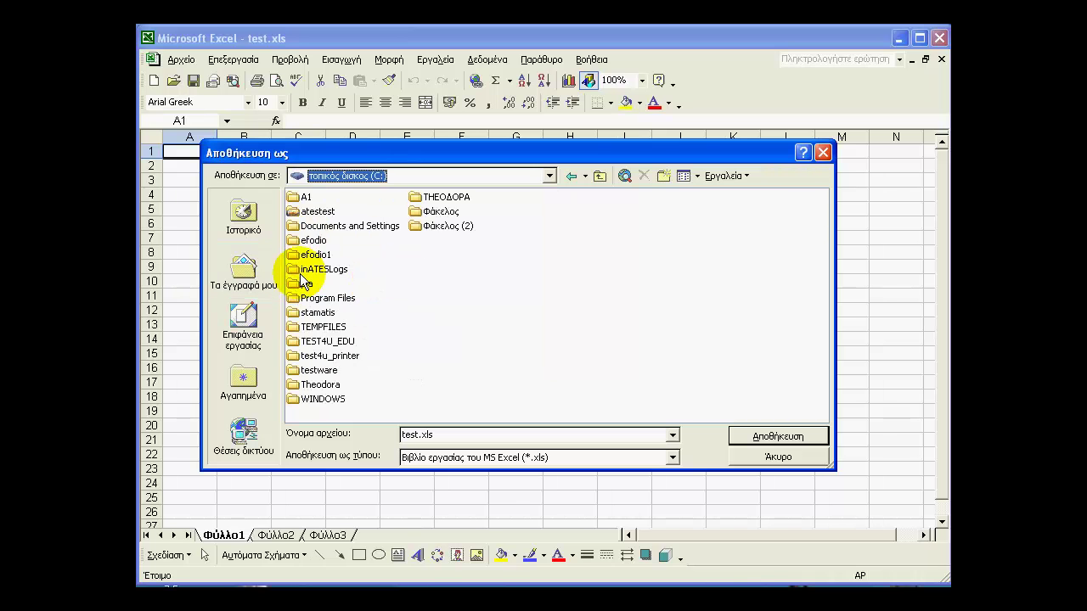
left_click(304, 242)
double_click(304, 241)
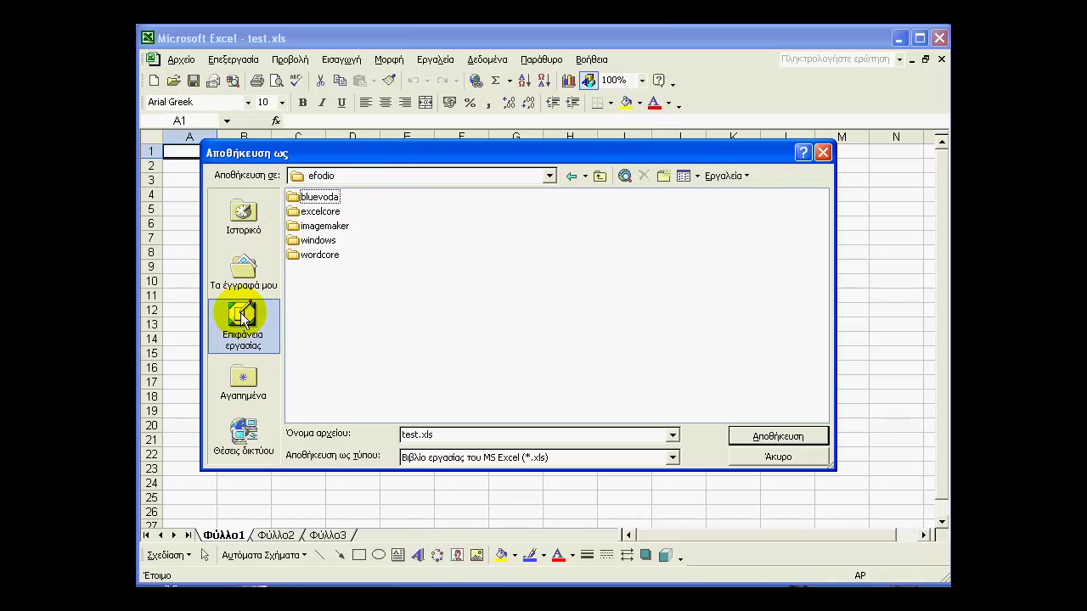
left_click(760, 458)
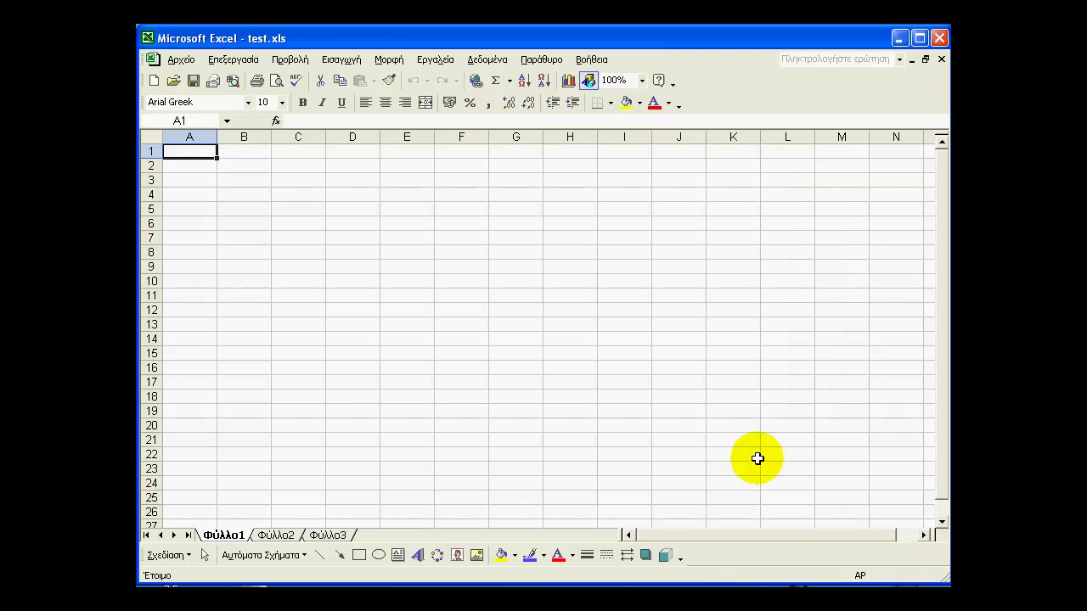
Save the workbook again, replacing the file name test.xls with efodio
left_click(187, 60)
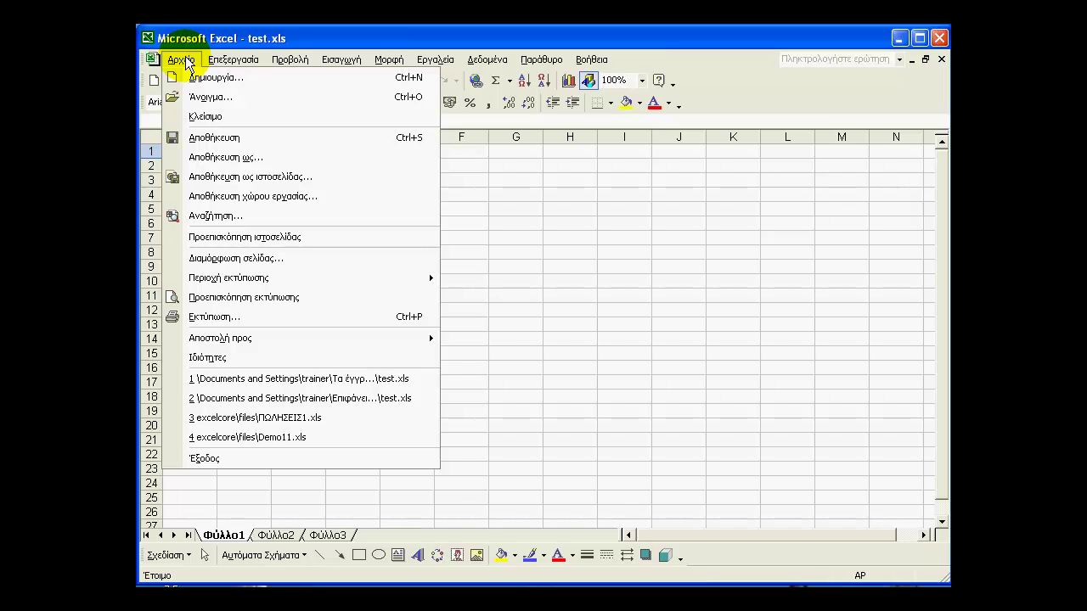
left_click(202, 158)
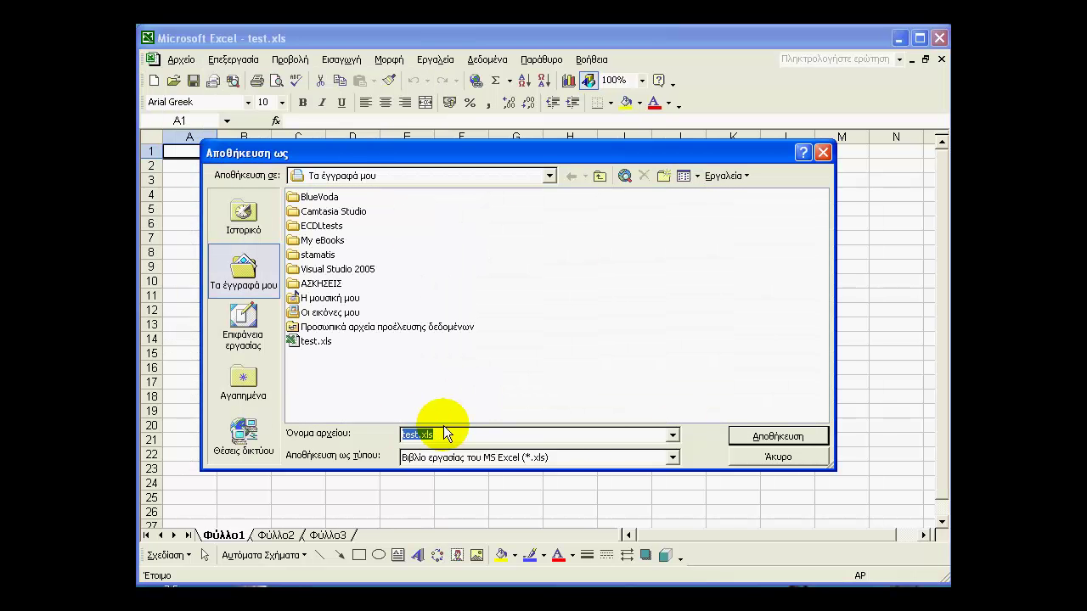
left_click(426, 437)
left_click_drag(425, 437, 352, 436)
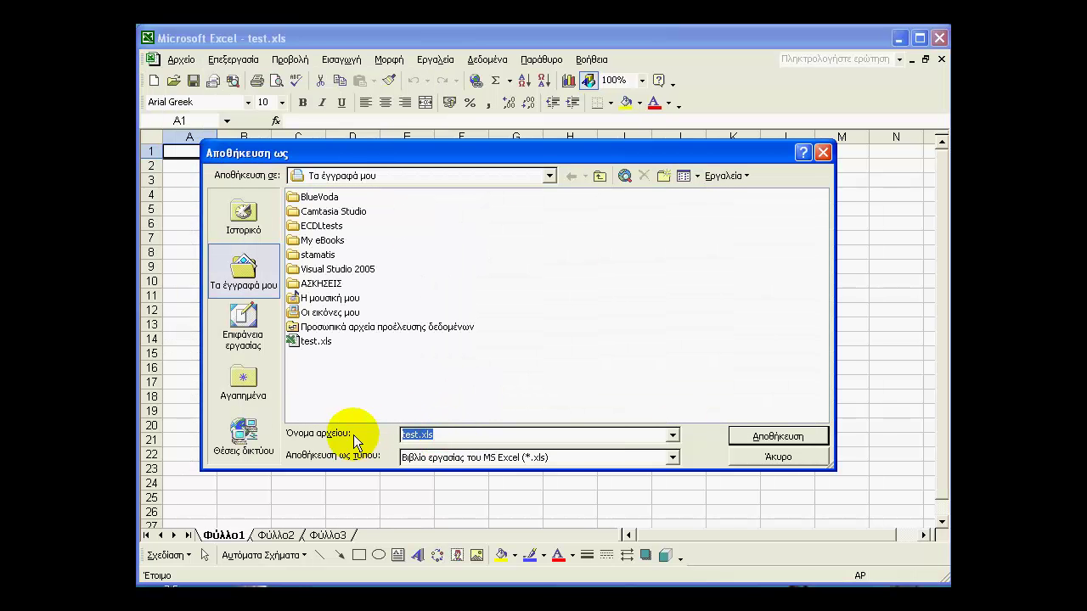
key("BackSpace")
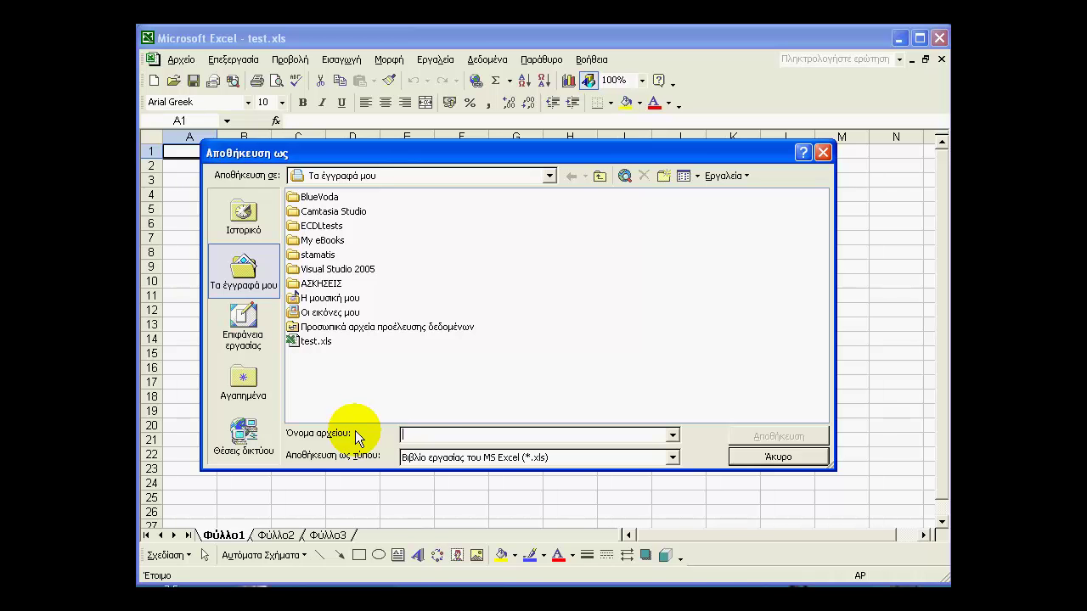
type("efo")
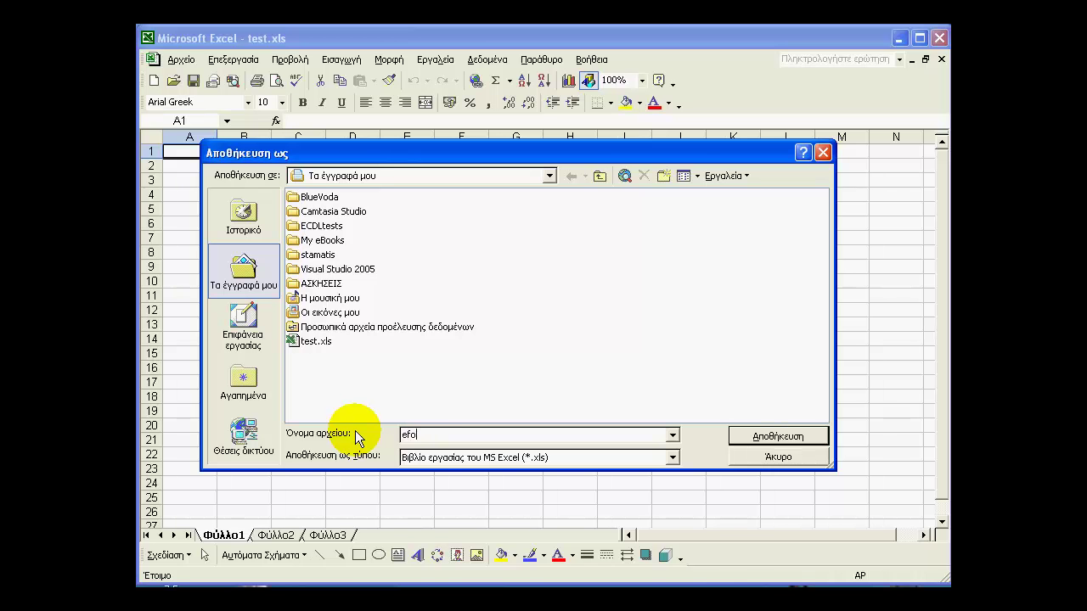
type("dio")
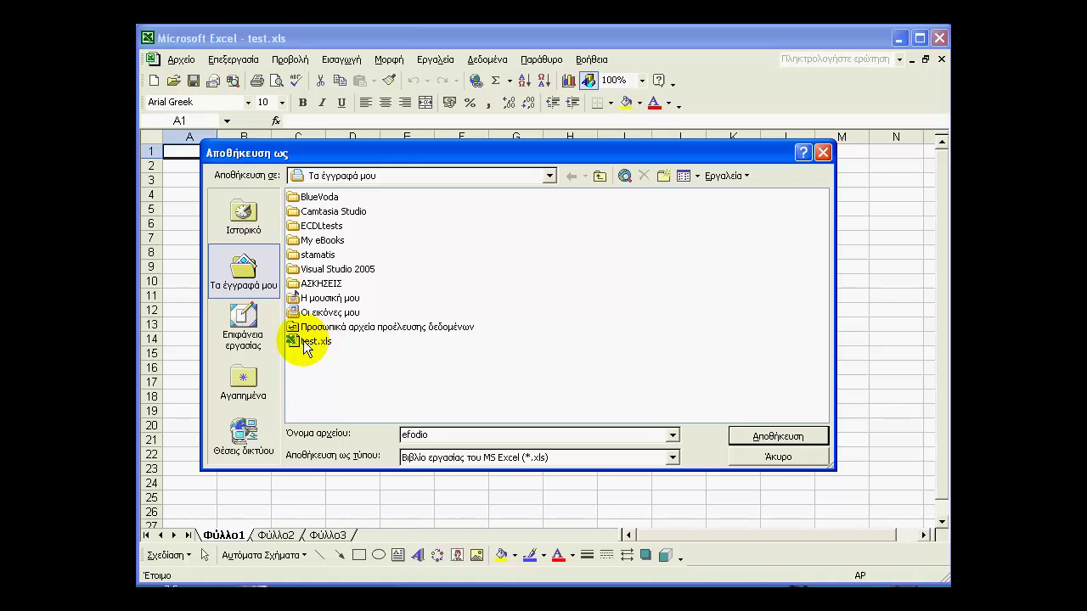
left_click(751, 438)
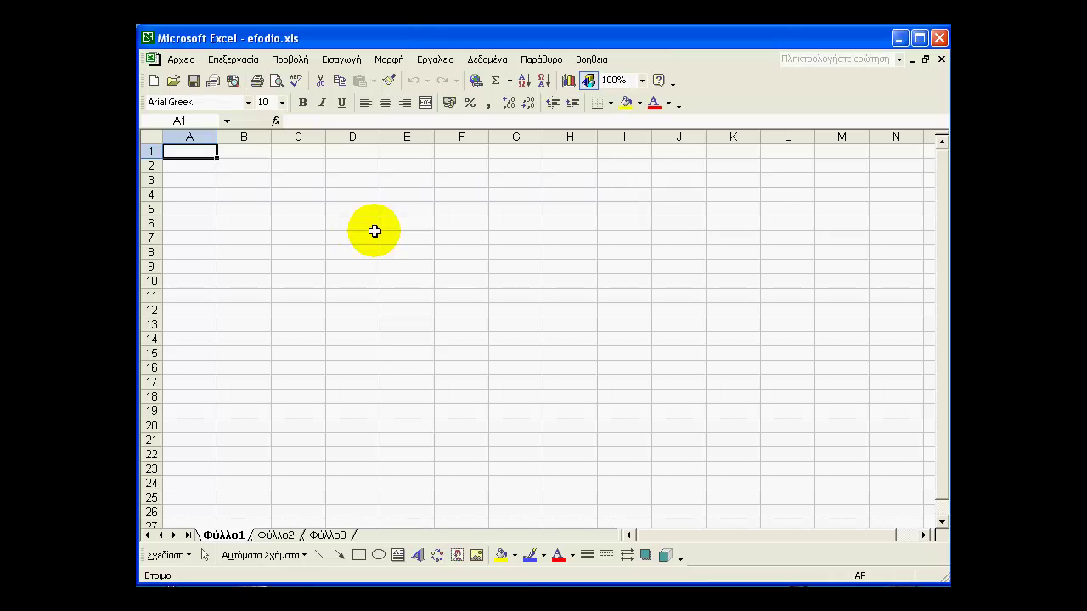
Enter 250 in cell A1 and save the efodio workbook
type("250")
key("Return")
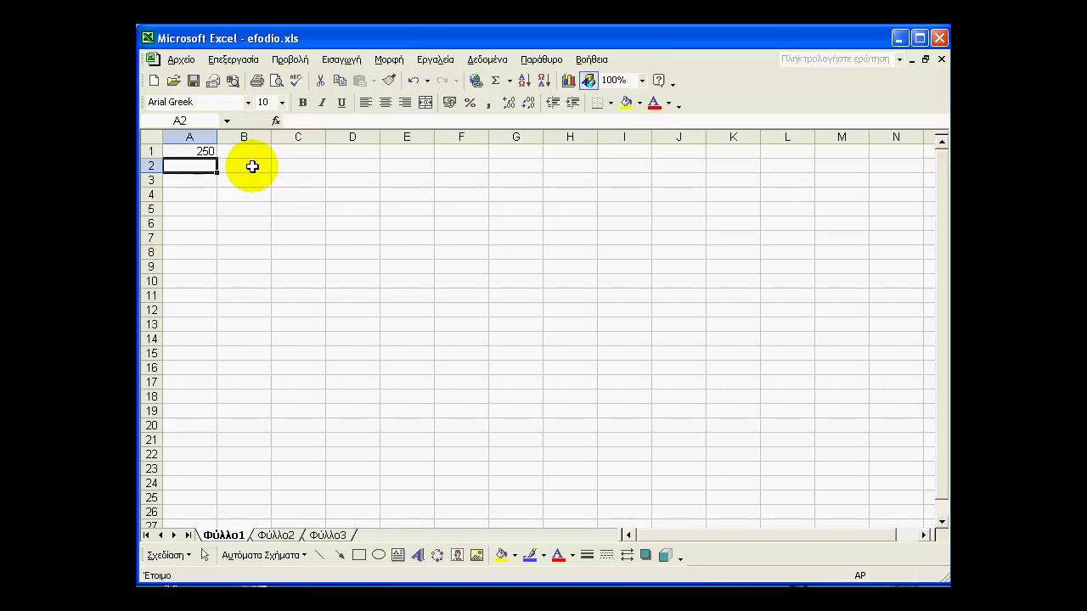
left_click(182, 61)
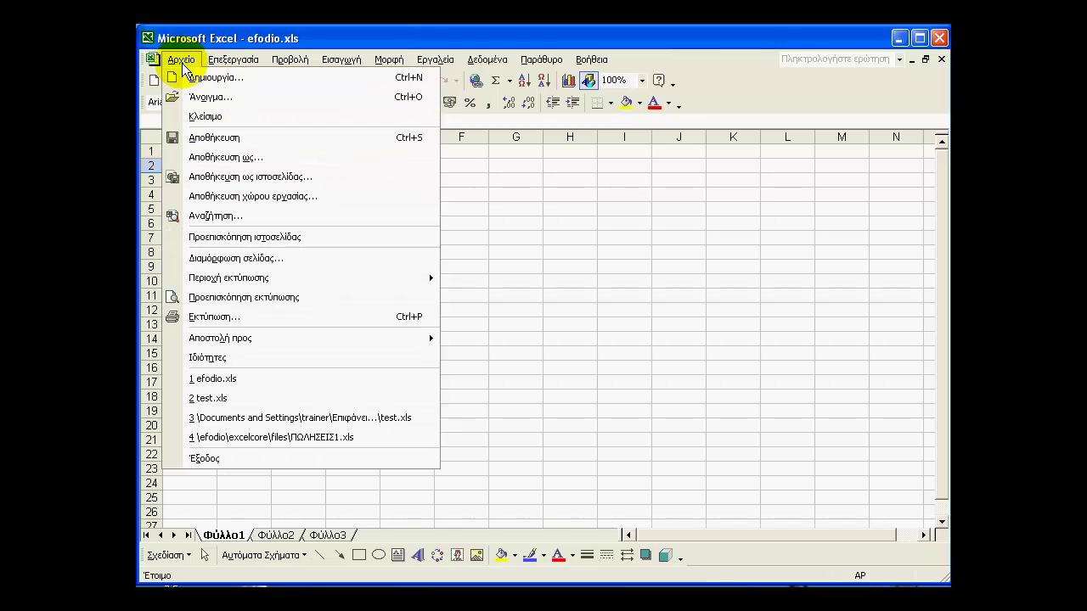
left_click(192, 142)
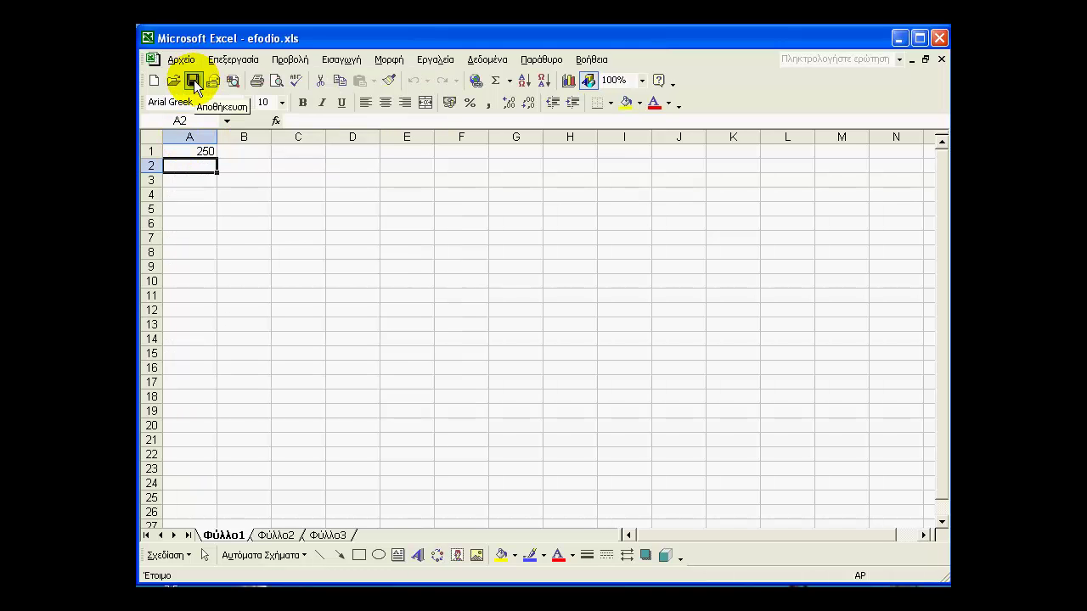
left_click(194, 151)
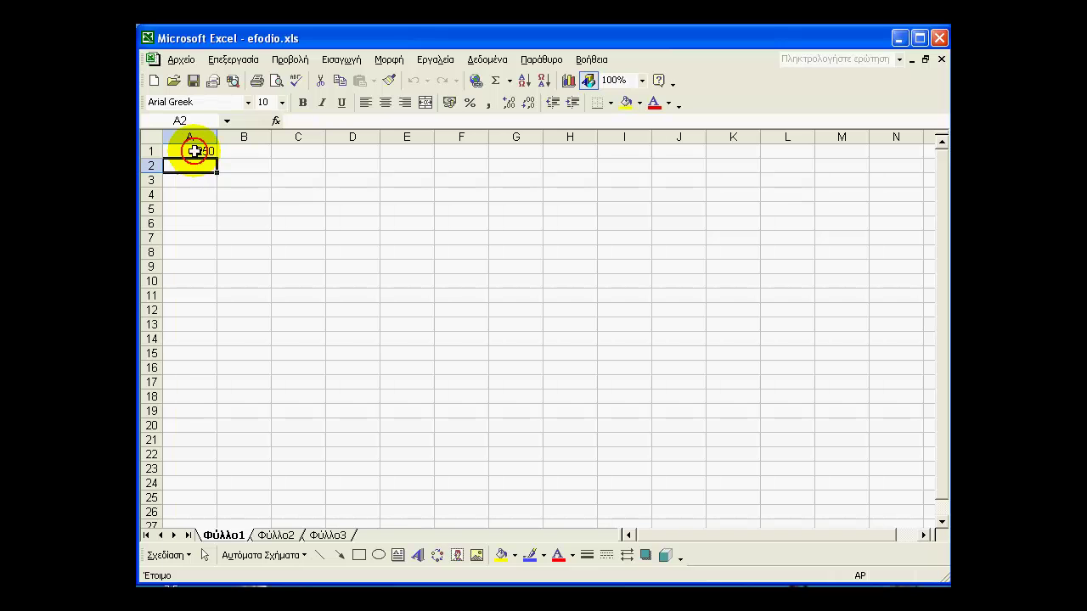
left_click(194, 63)
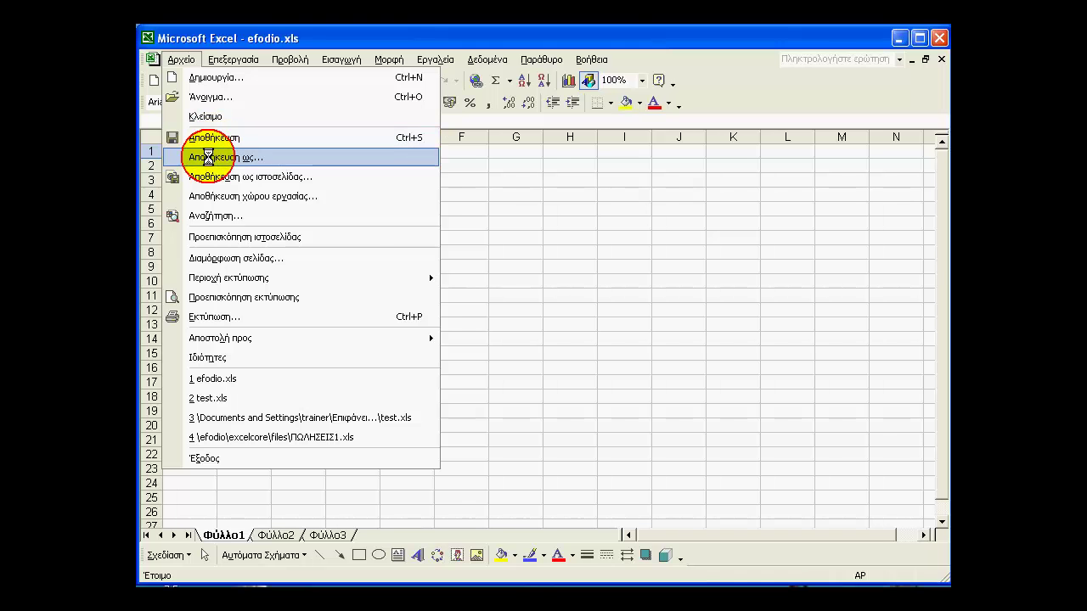
left_click(217, 157)
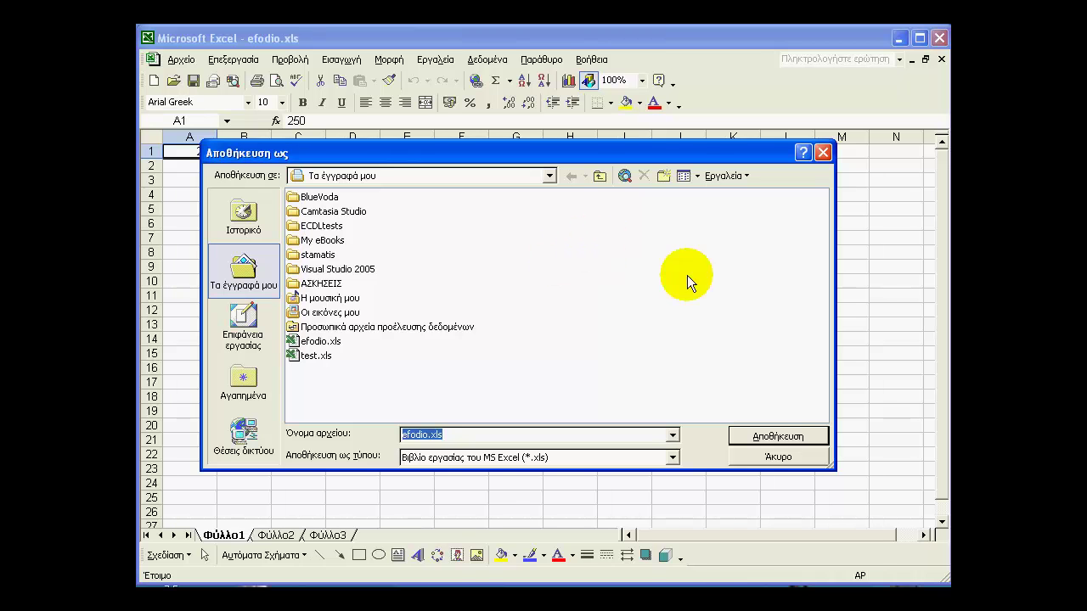
left_click(775, 458)
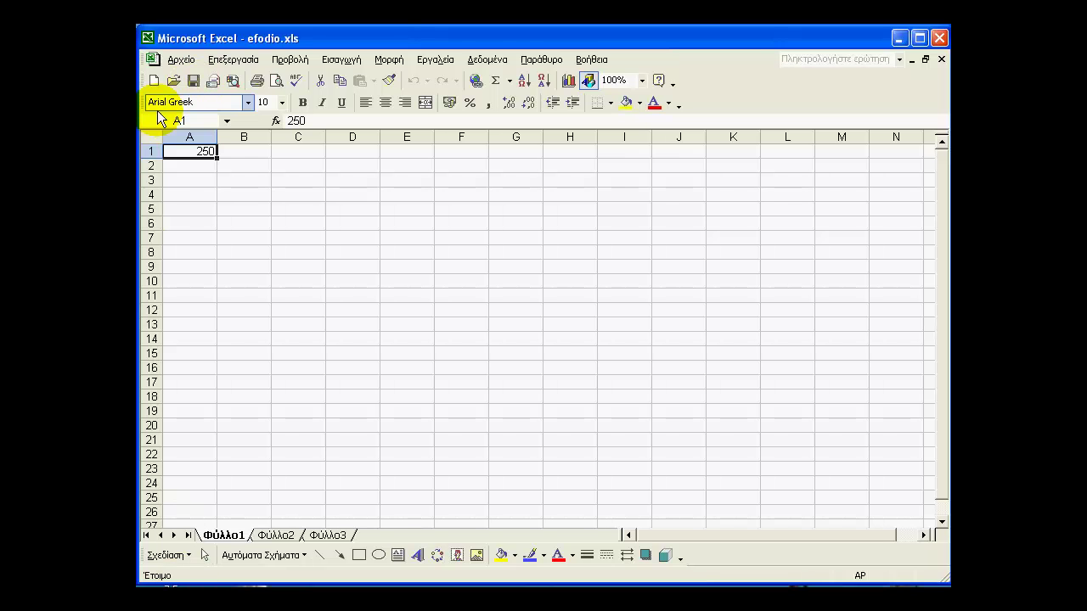
Open Save As for efodio and view the 'Αποθήκευση ως τύπου' format list
left_click(174, 60)
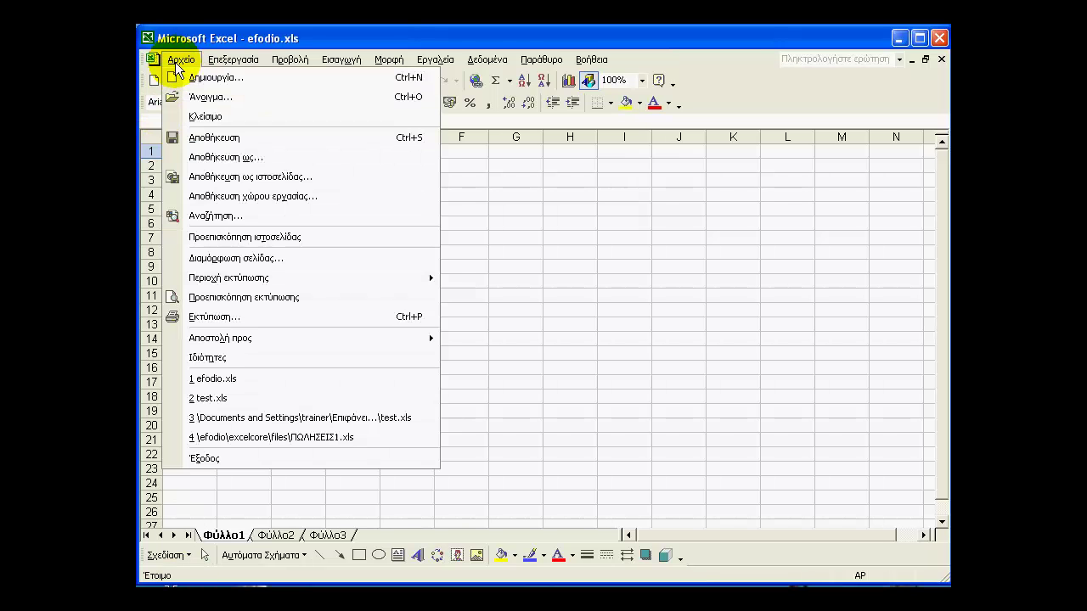
left_click(197, 161)
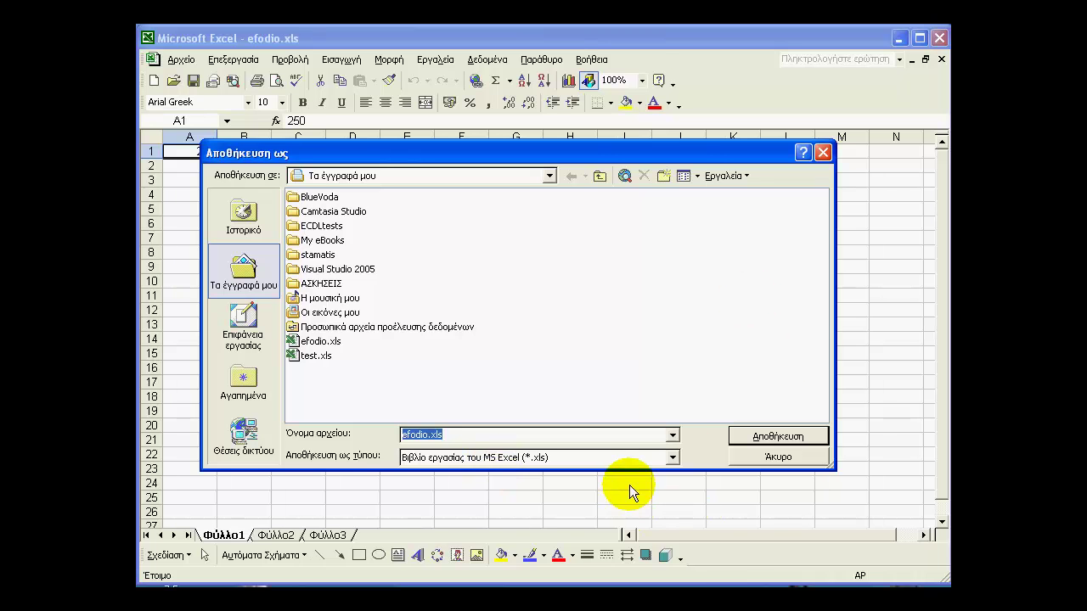
left_click(672, 458)
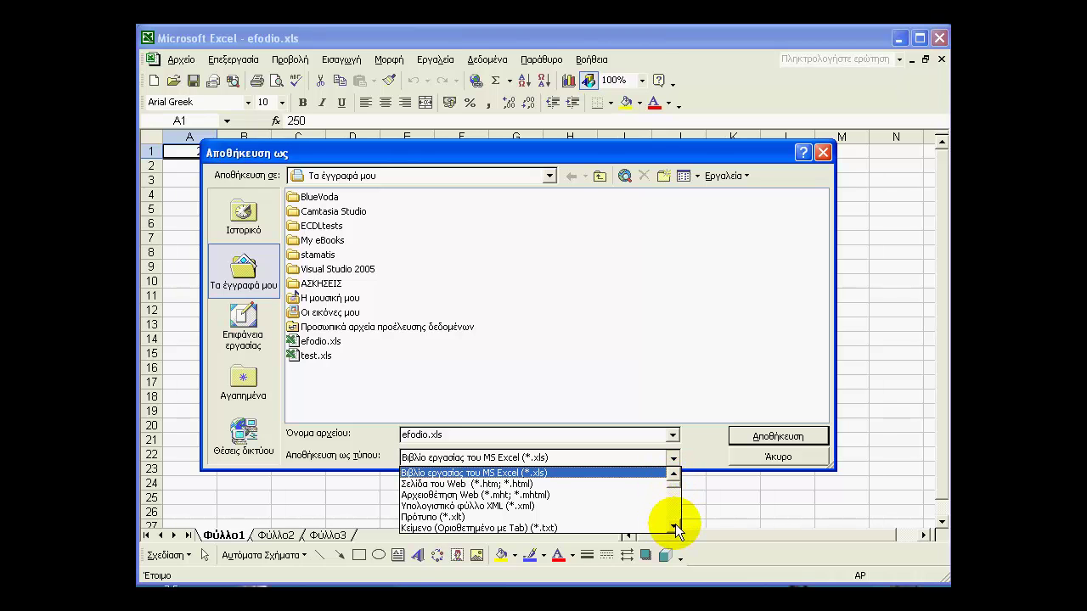
left_click(708, 444)
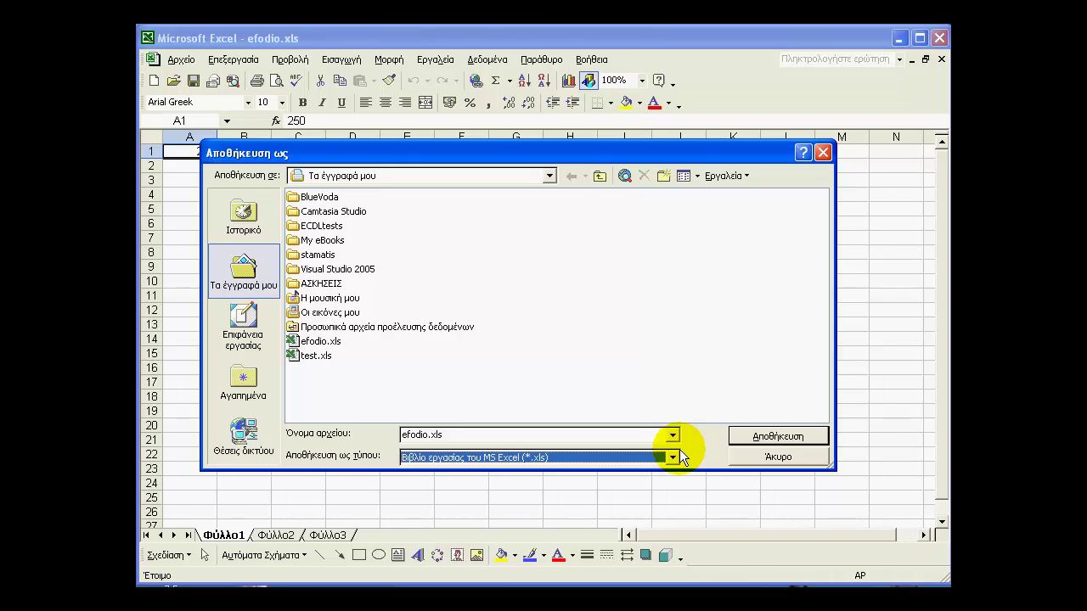
left_click(674, 457)
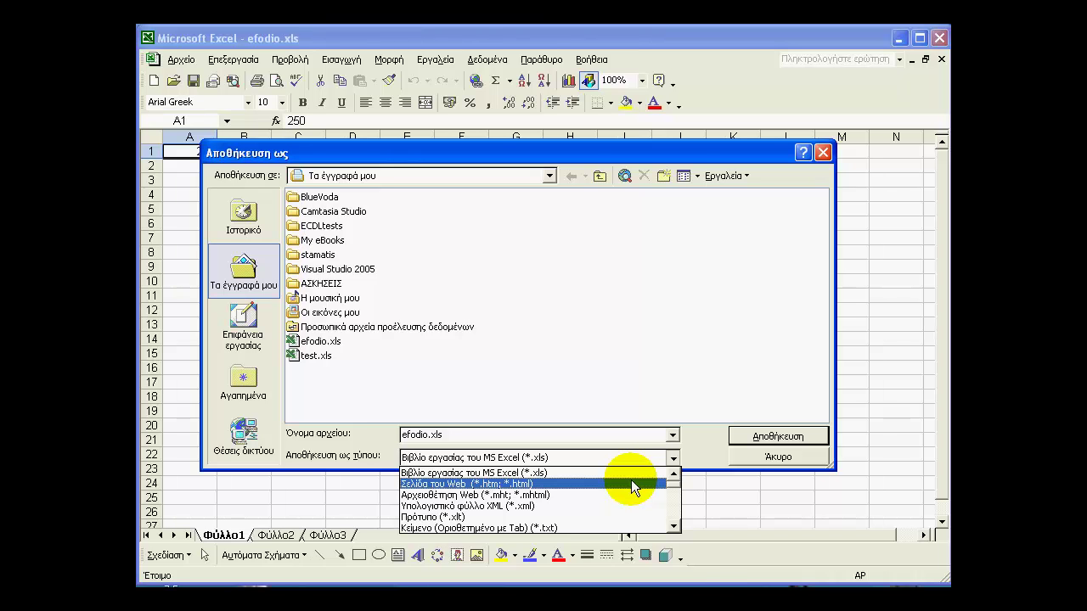
Set the save type to Σελίδα του Web (*.htm) with page title 'η ιστοσελίδα μου'
left_click(630, 482)
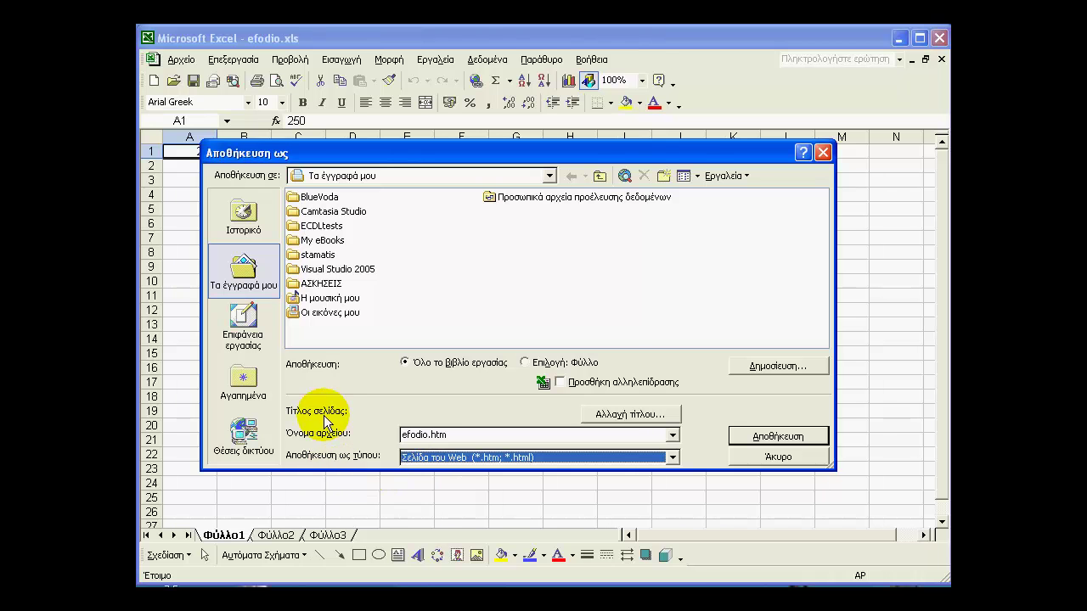
left_click(635, 416)
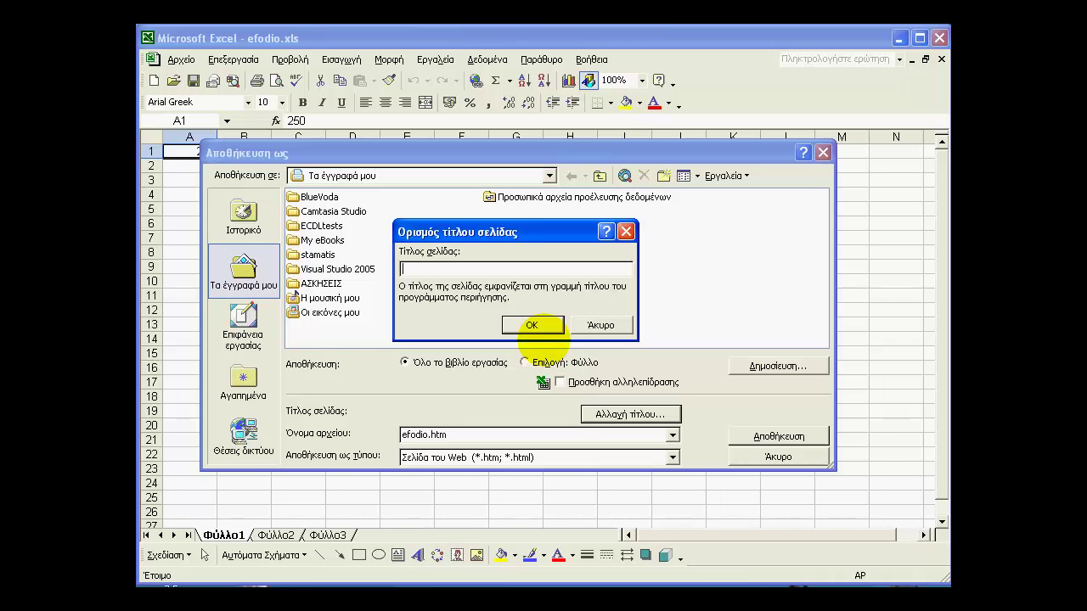
type("Η is")
type("tosel;id")
type("a moy")
key("BackSpace")
key("BackSpace")
key("BackSpace")
key("BackSpace")
key("BackSpace")
key("BackSpace")
key("BackSpace")
type("η ")
type("ιστοσελ")
type("ίδα μου")
left_click(534, 322)
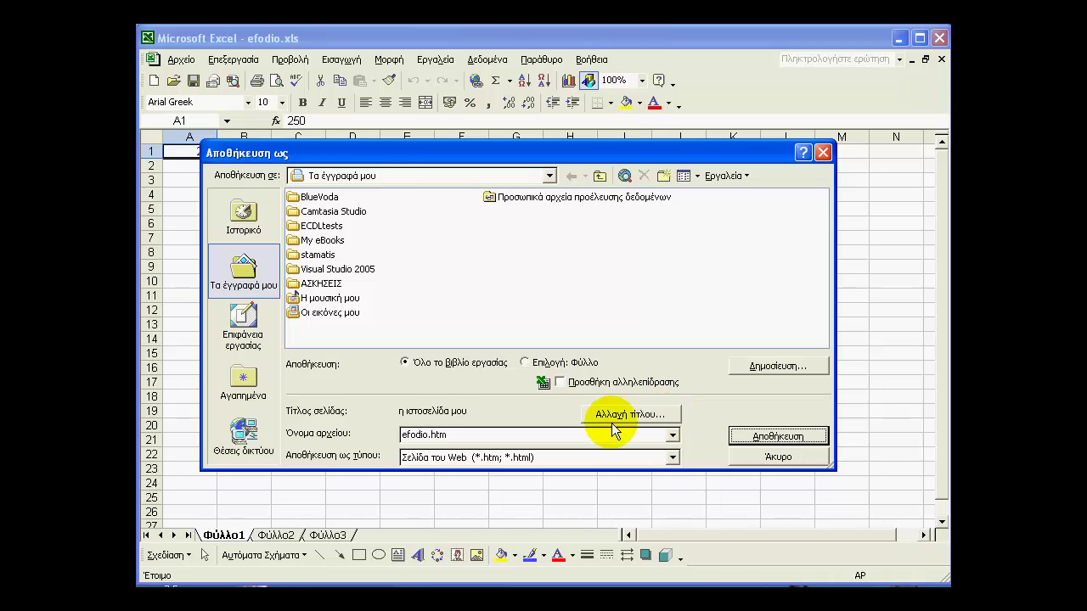
left_click(664, 416)
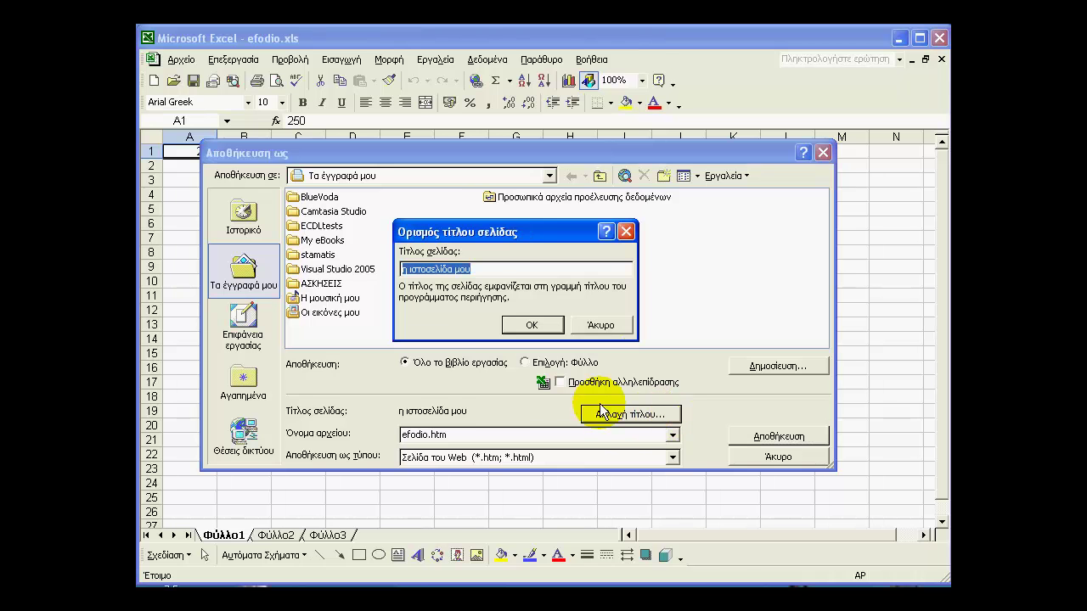
left_click(531, 325)
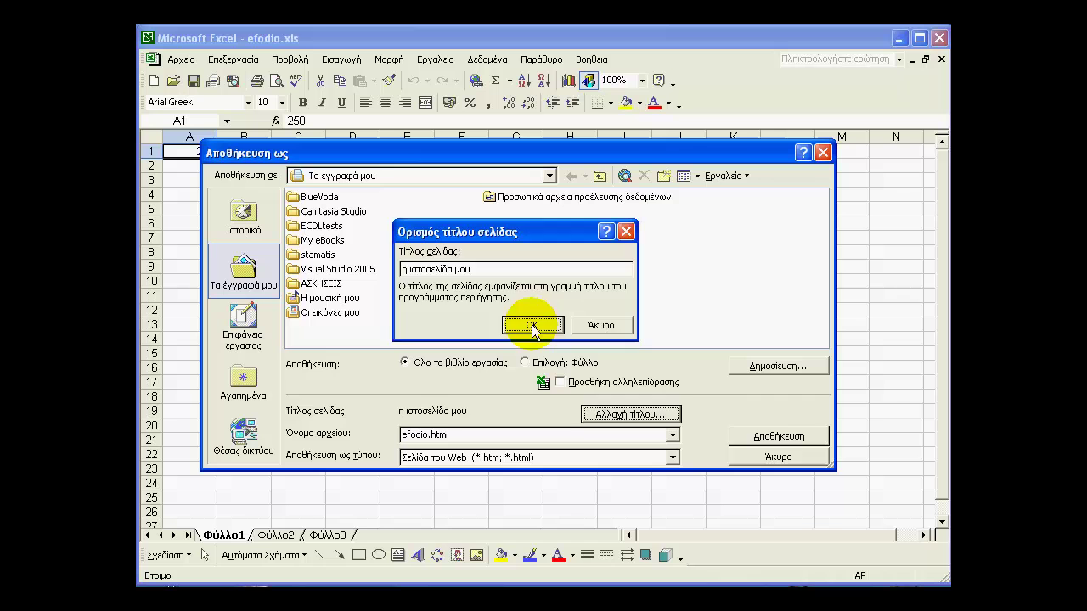
left_click(672, 457)
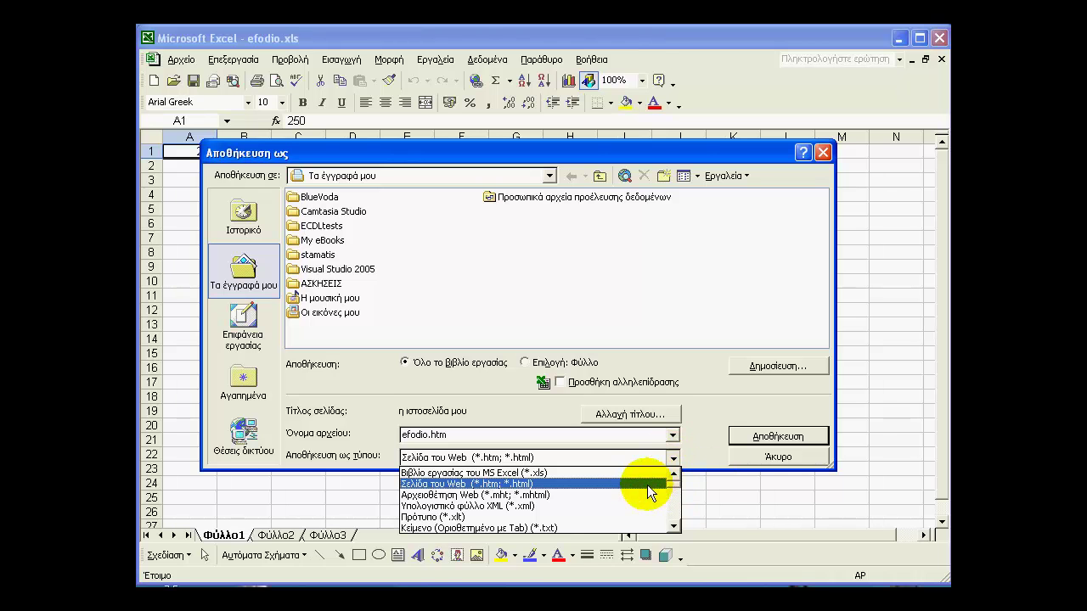
Switch the type to Πρότυπο (*.xlt) and save as efodio.xlt in Πρότυπα
left_click(462, 520)
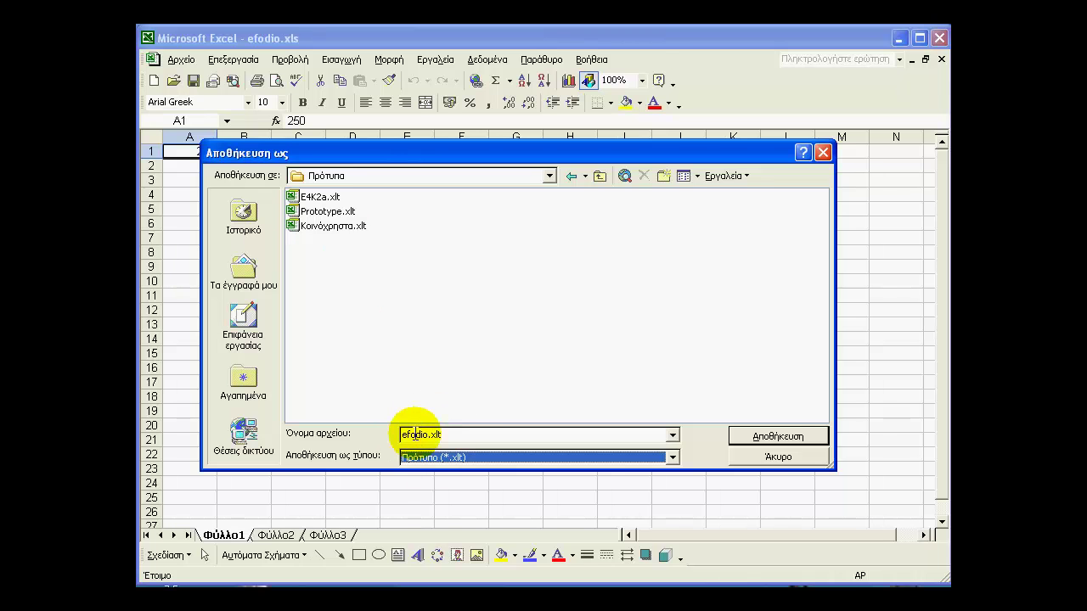
left_click(799, 443)
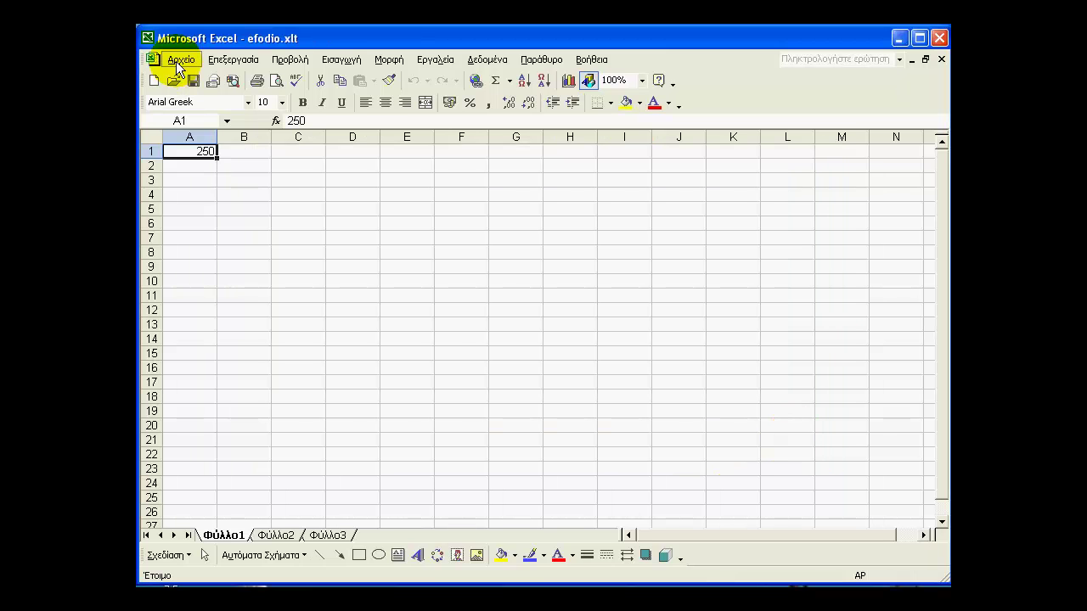
Check that efodio.xlt appears under Γενικά πρότυπα, then close the Templates list
left_click(179, 61)
left_click(204, 85)
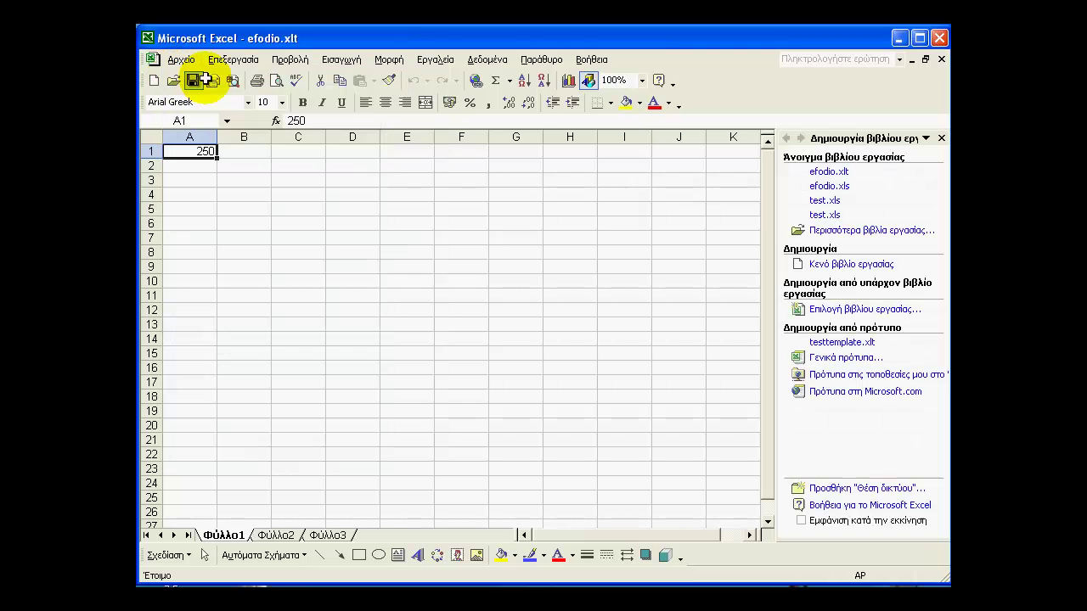
left_click(845, 360)
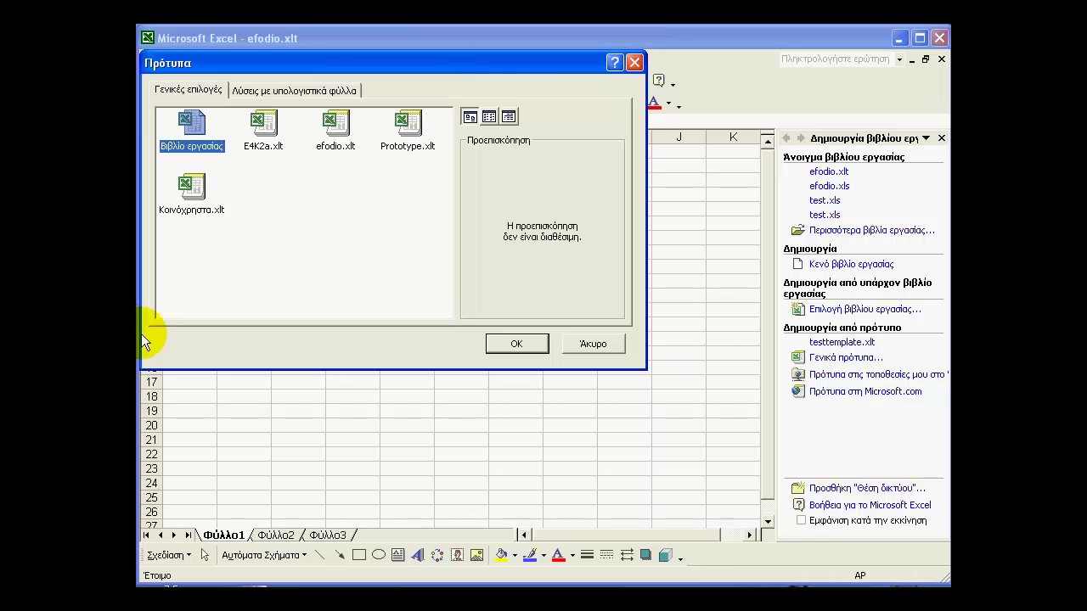
left_click(332, 128)
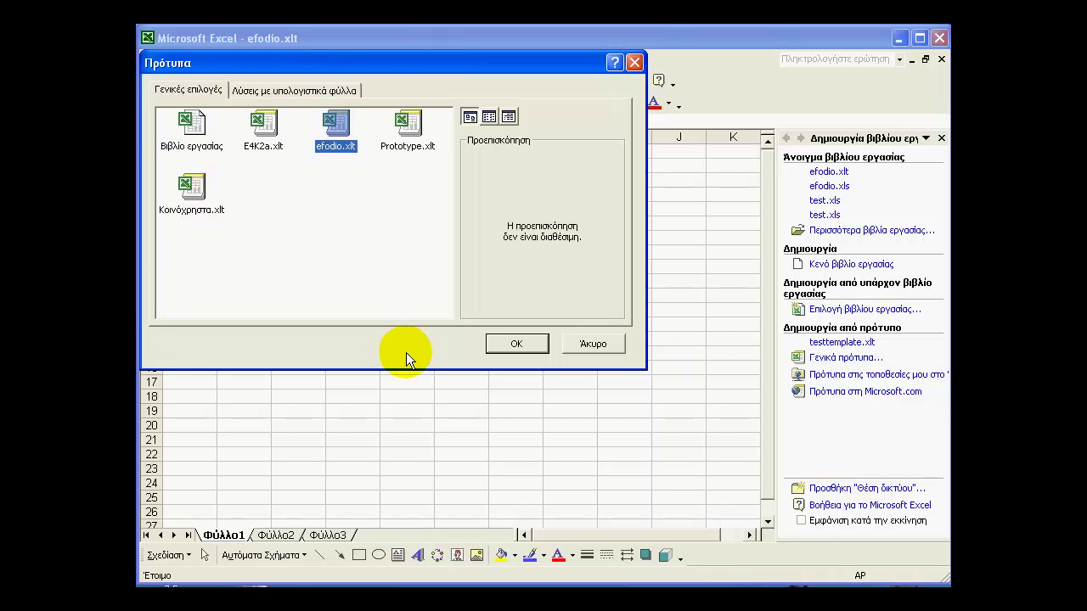
left_click(607, 339)
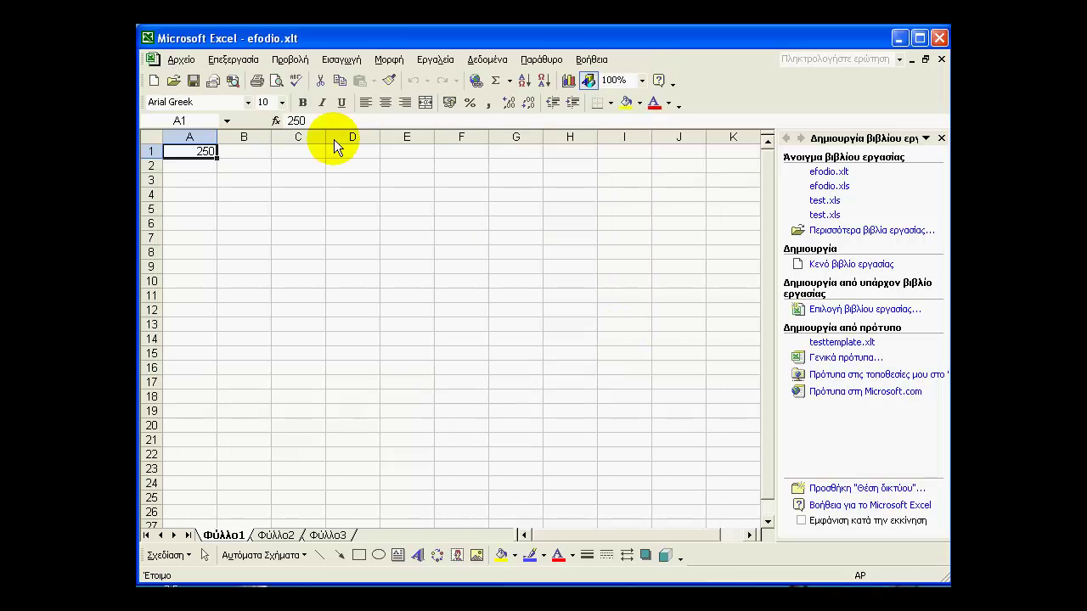
left_click(180, 60)
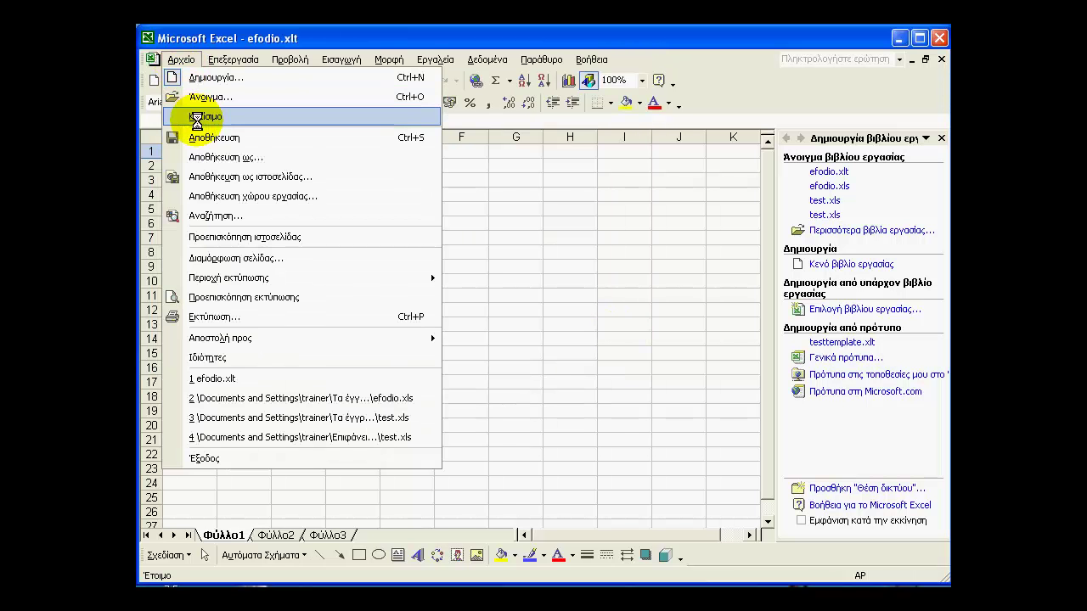
Close the efodio.xlt and ΠΩΛΗΣΕΙΣ1.xls workbooks
left_click(197, 116)
left_click(180, 59)
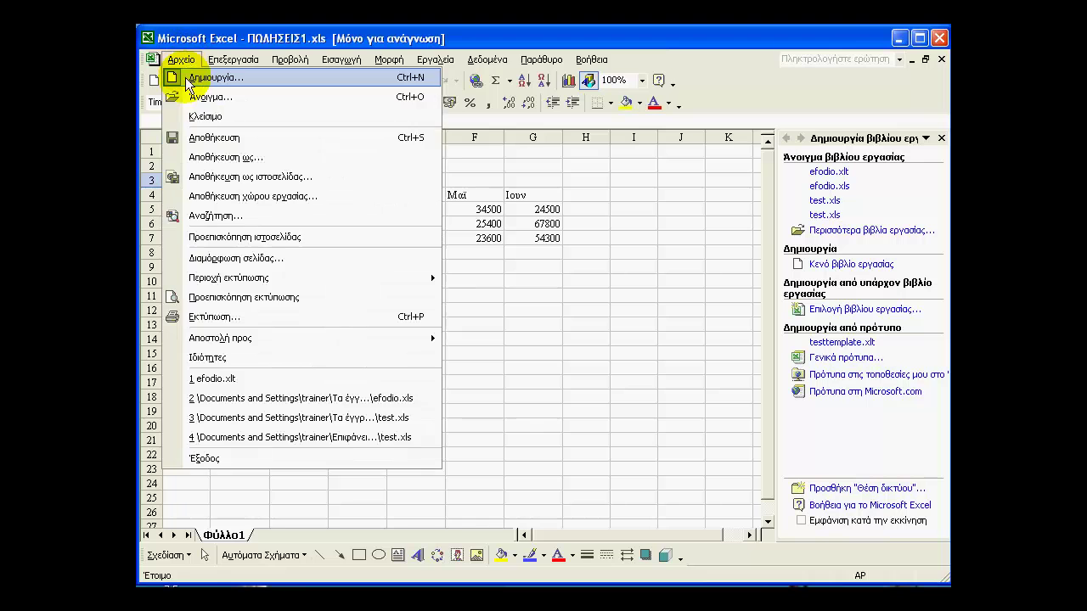
left_click(197, 116)
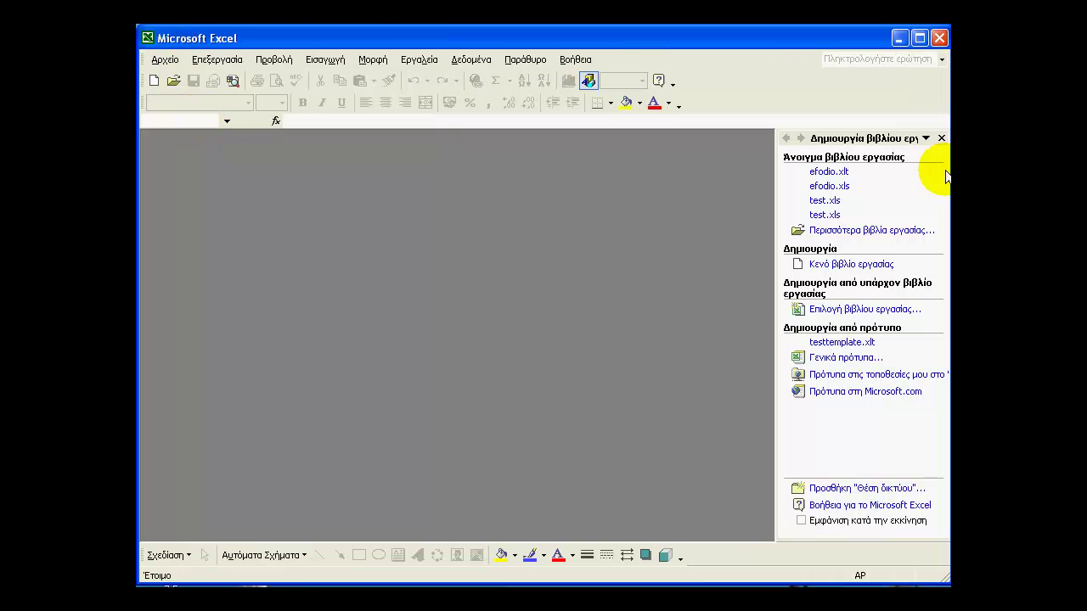
Create the new workbook efodio1 from the efodio.xlt general template
left_click(848, 358)
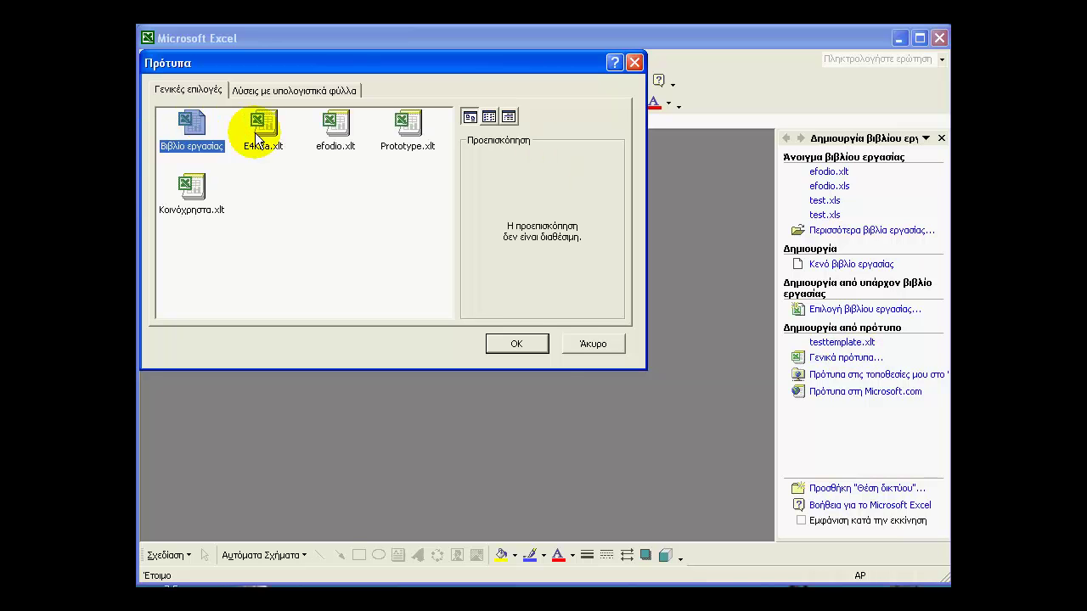
left_click(344, 127)
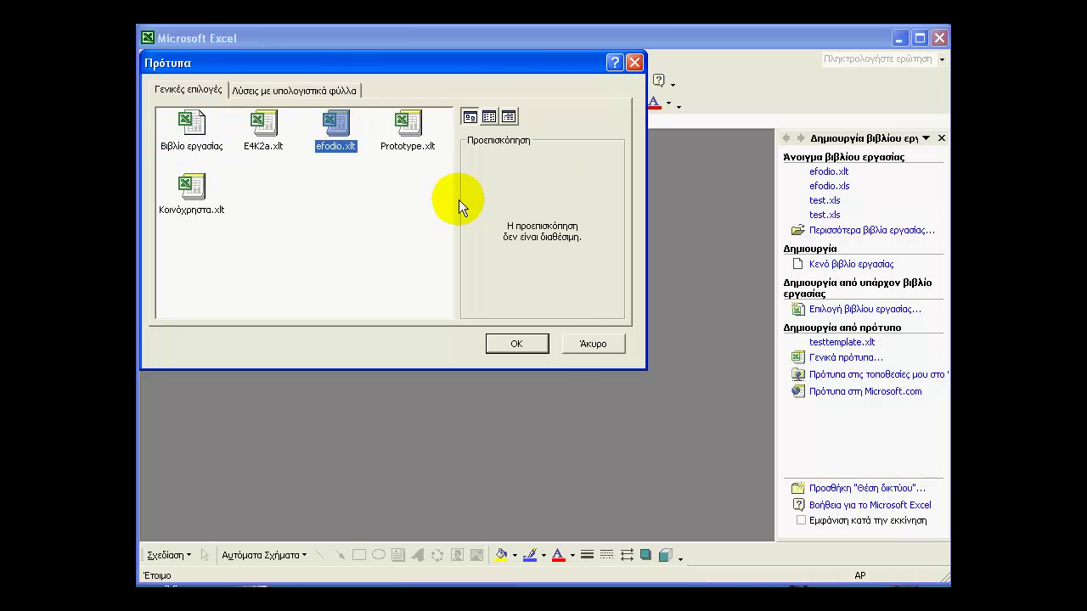
left_click(524, 344)
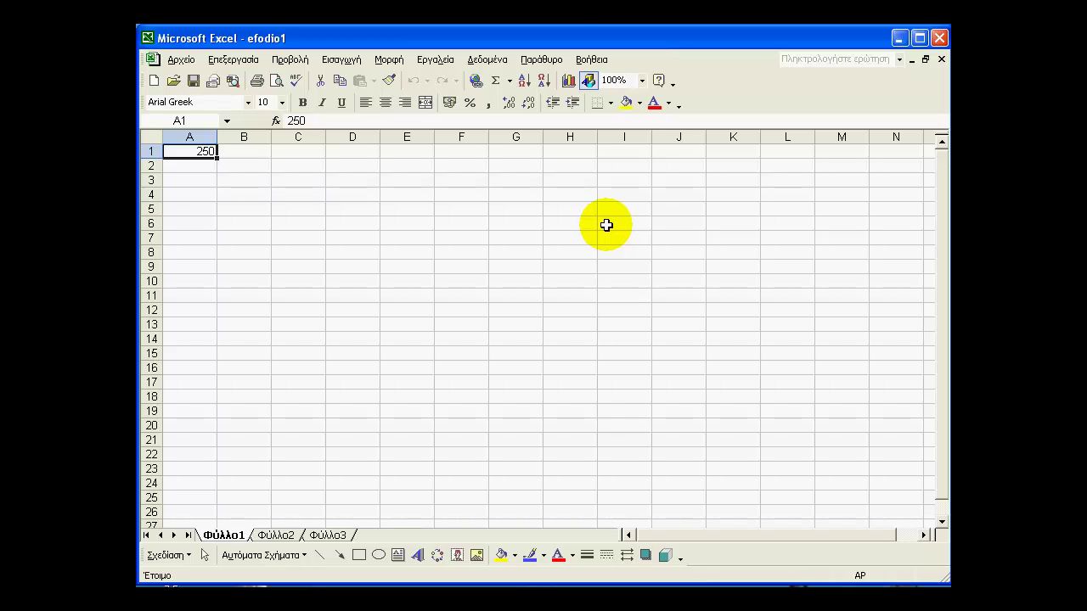
left_click(560, 30)
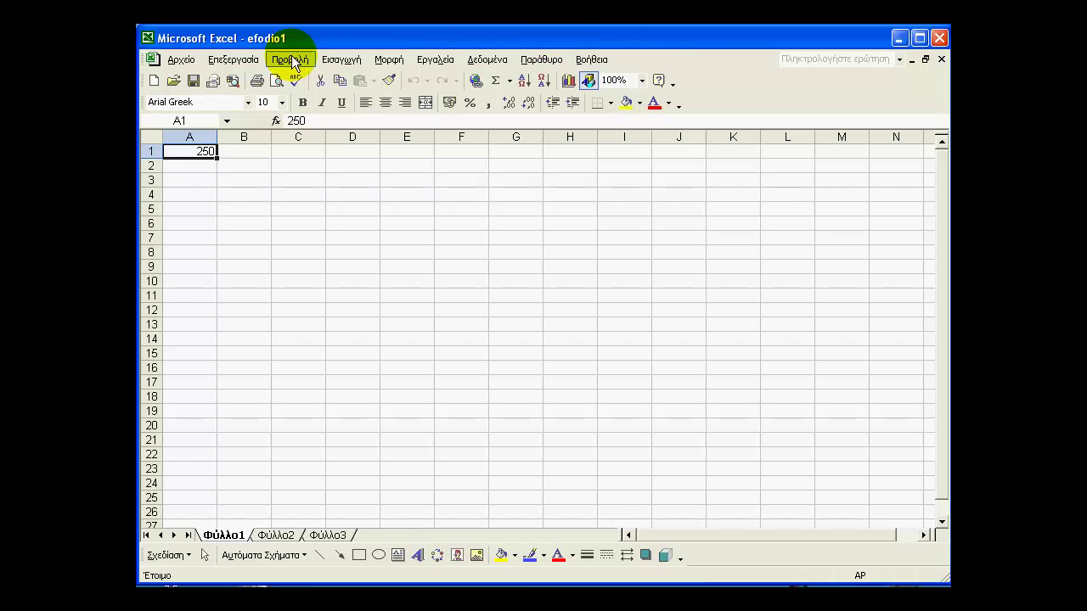
left_click(174, 61)
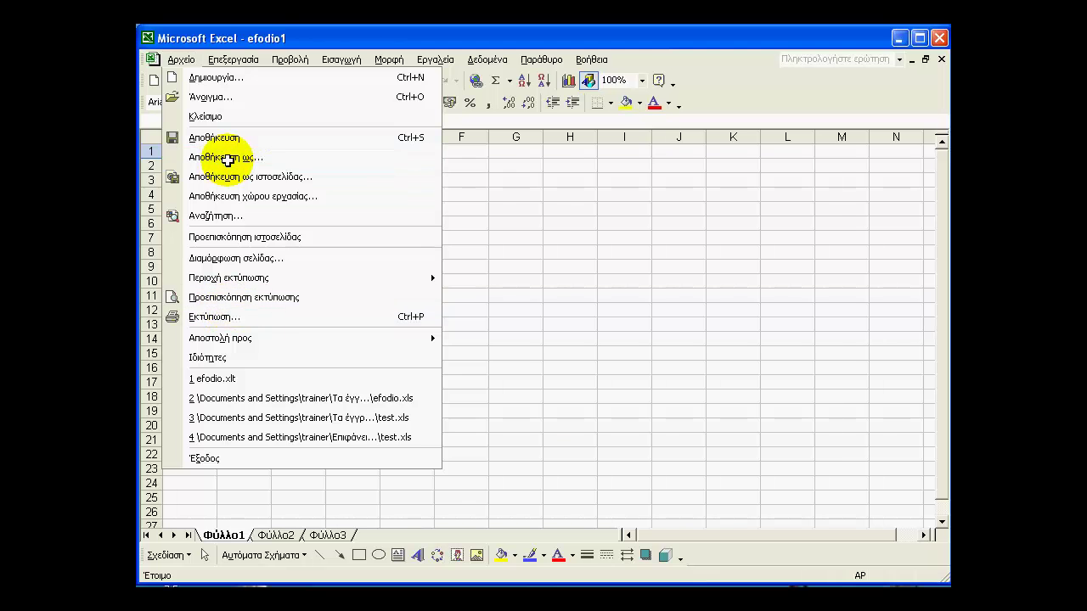
left_click(227, 157)
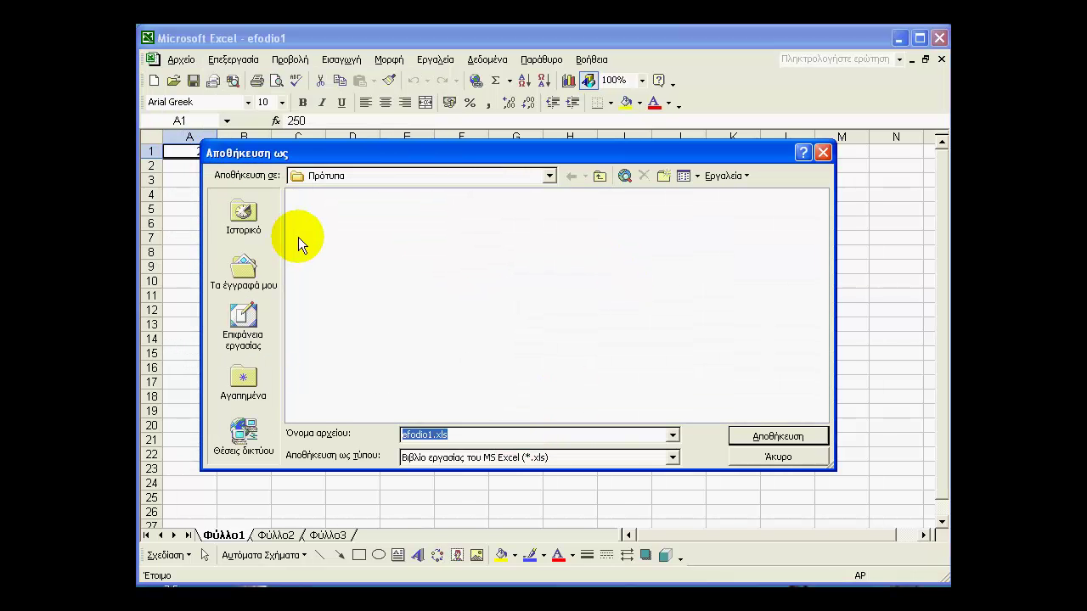
left_click(674, 458)
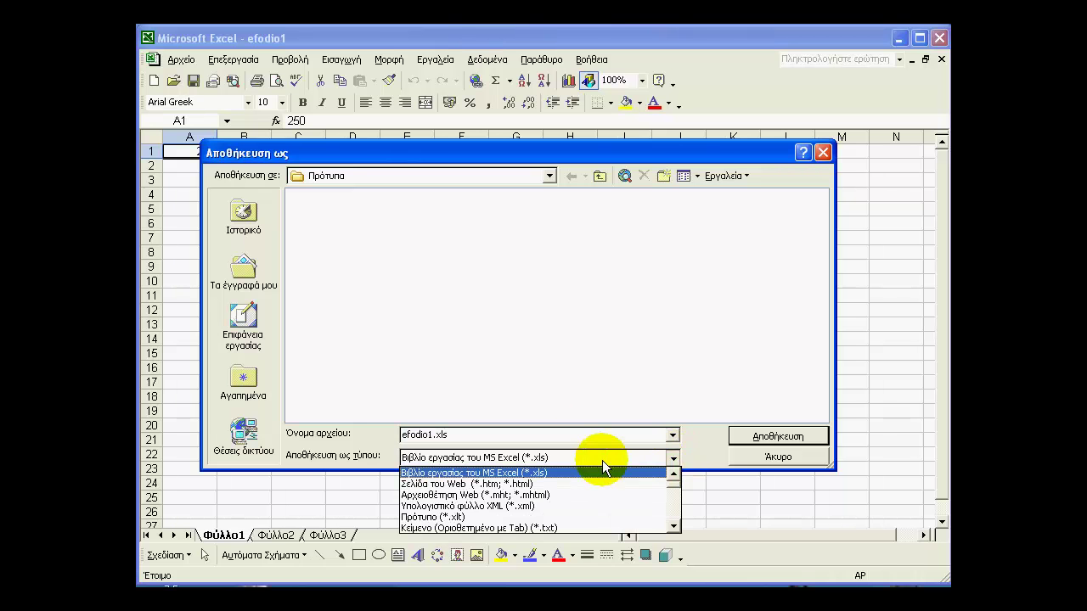
left_click(673, 526)
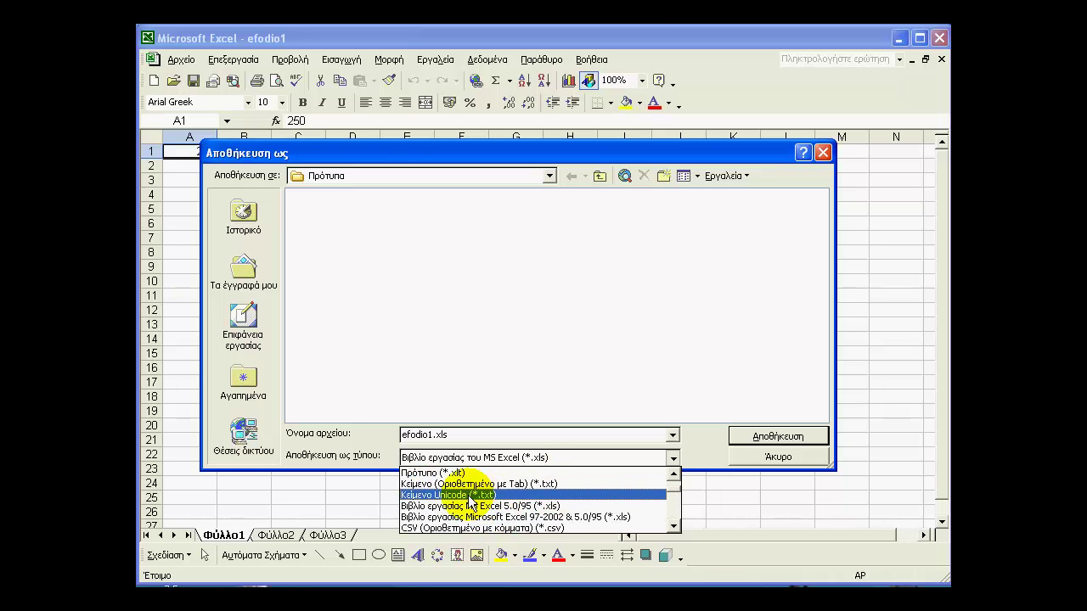
left_click(672, 527)
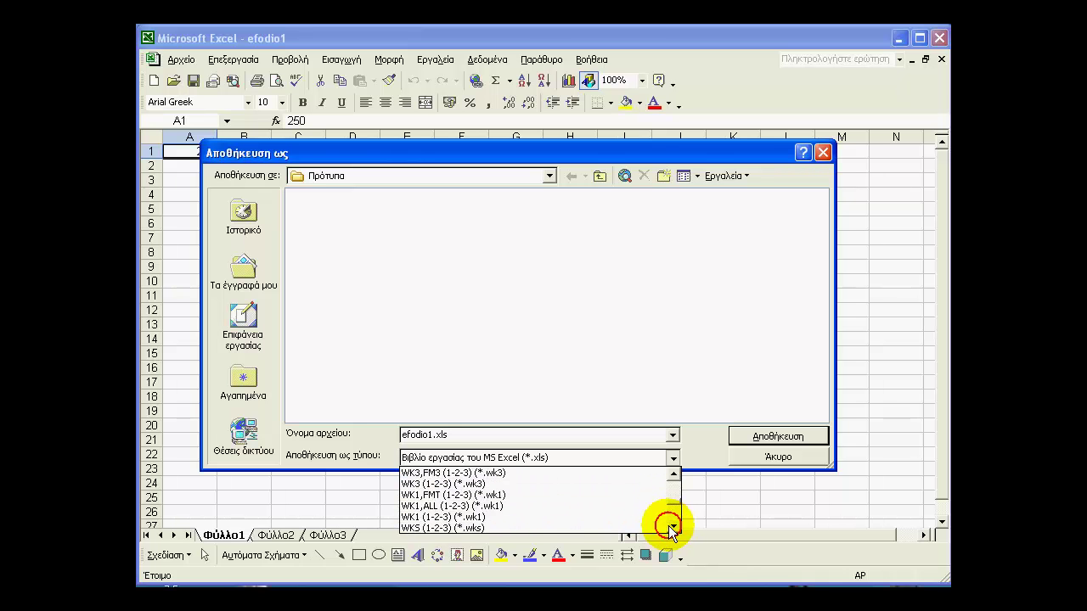
left_click(665, 528)
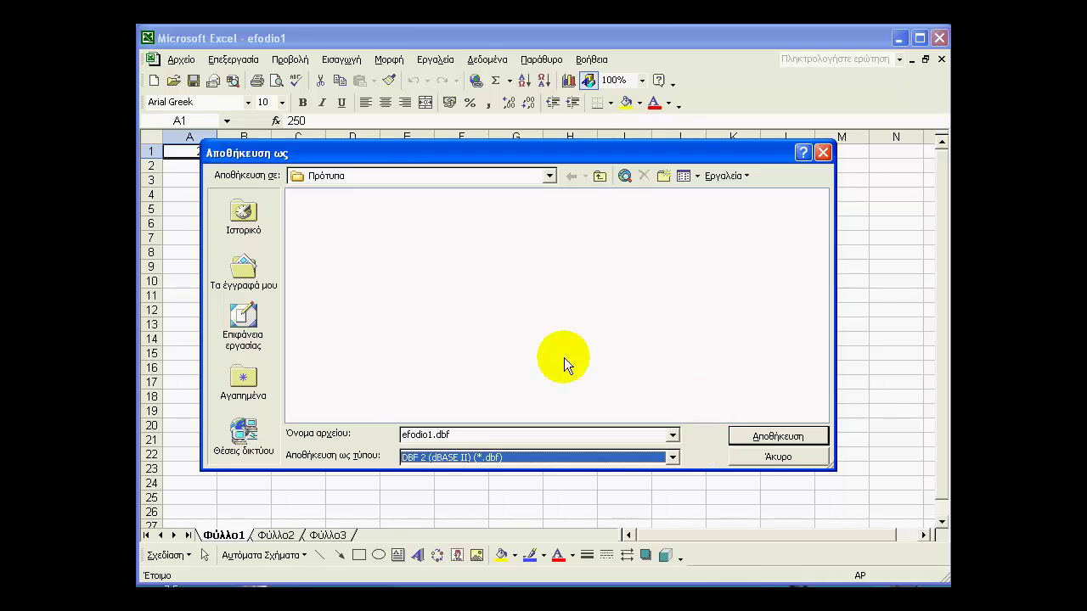
left_click(775, 456)
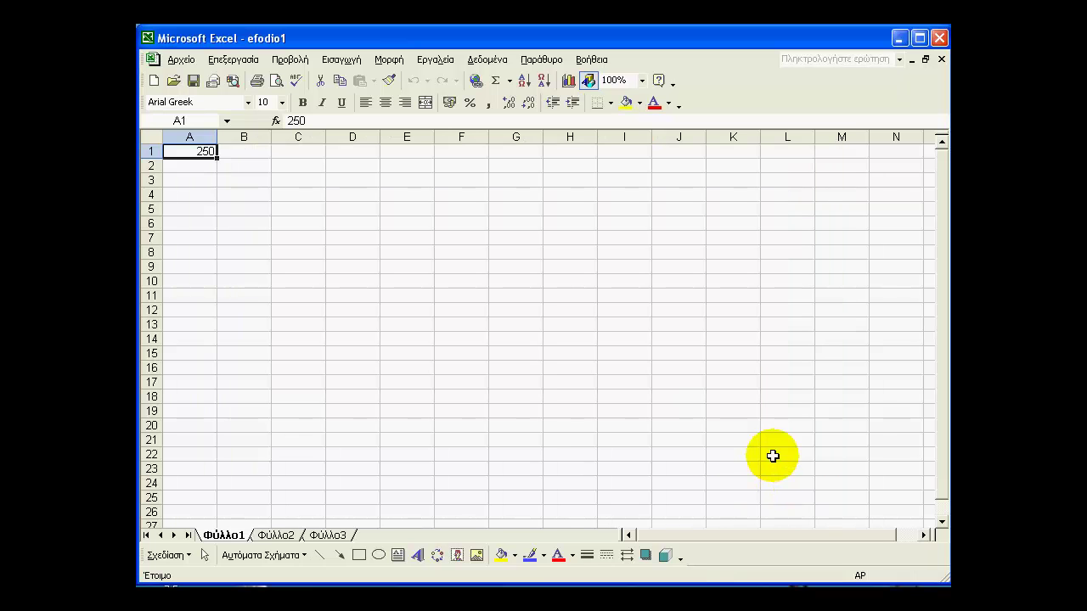